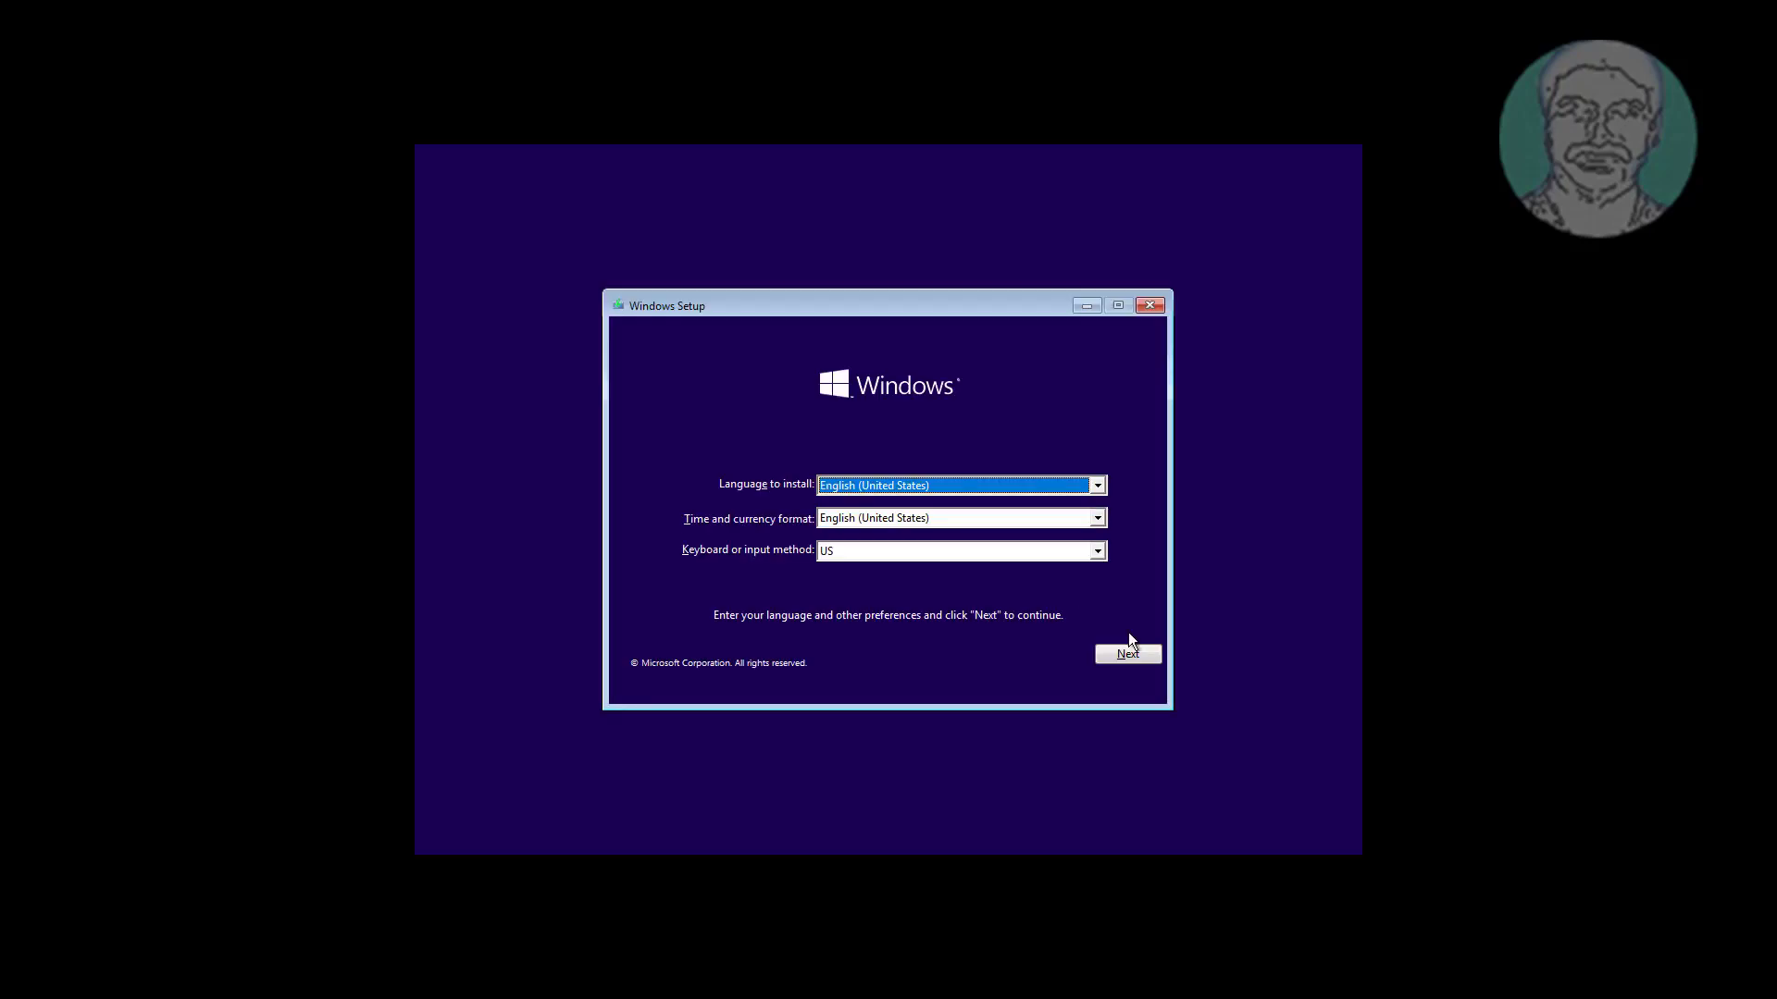
Accept the English (United States) language and US keyboard defaults in Windows Setup.
{"action": "left_click", "coordinate": [1128, 650]}
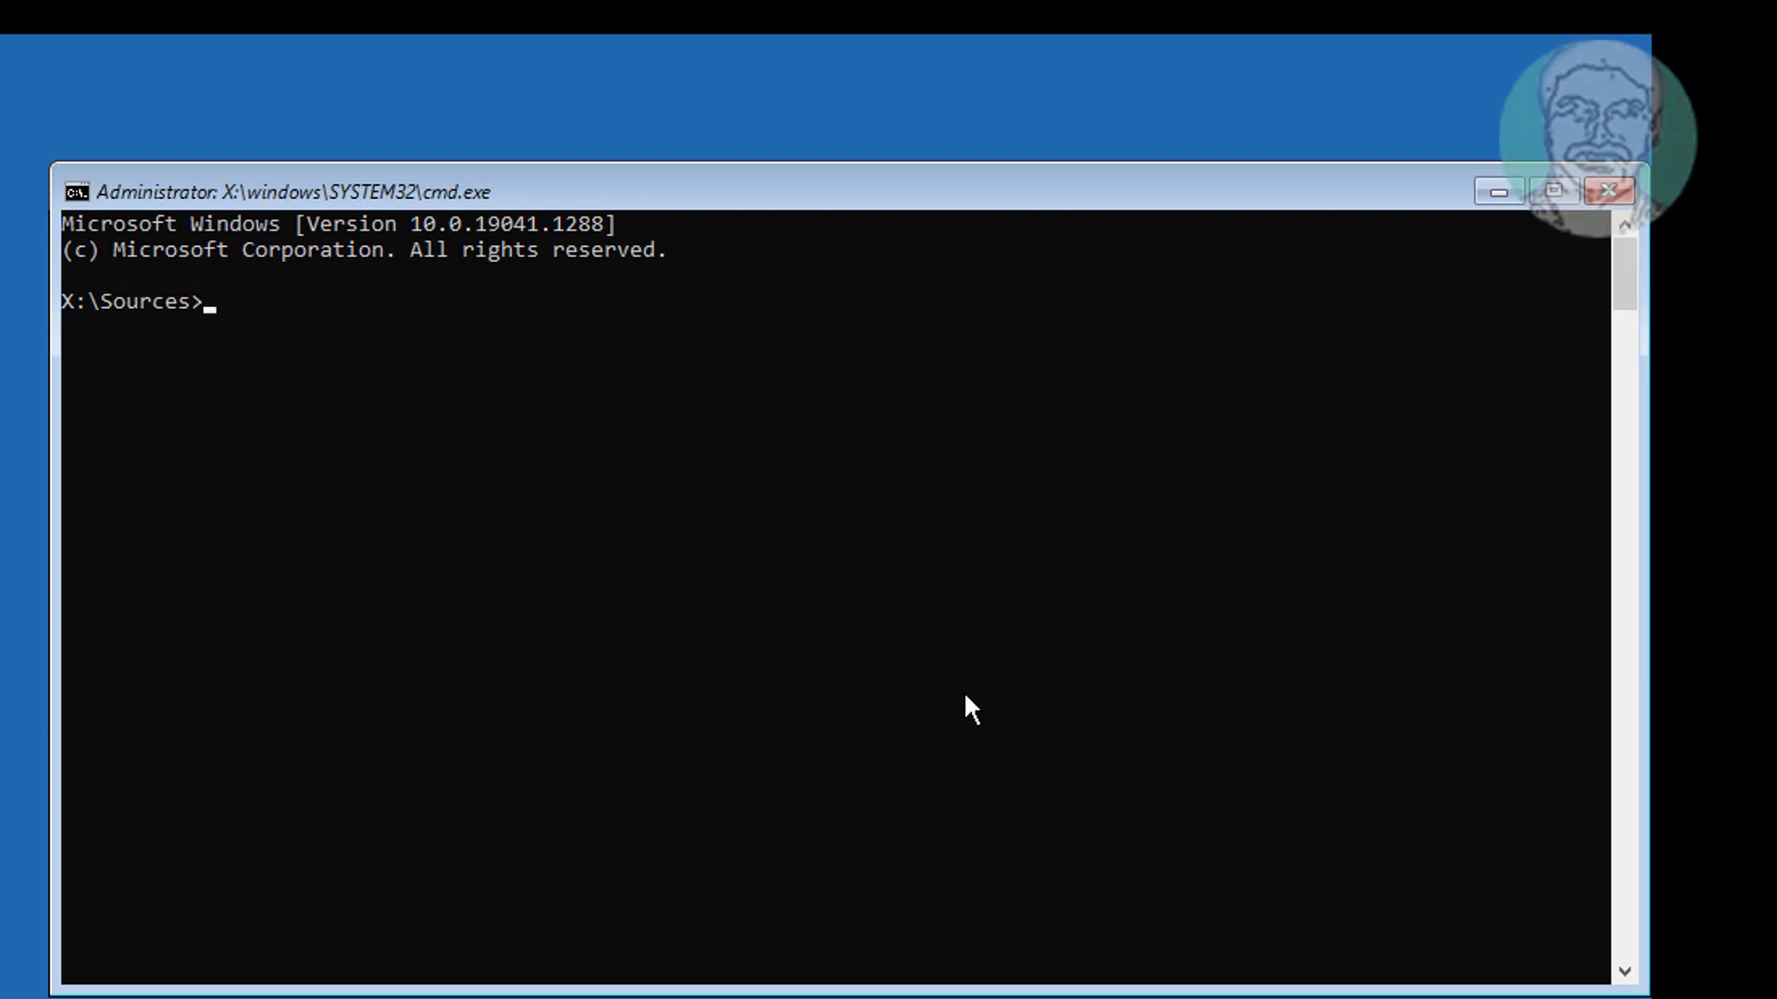
{"action": "type", "text": "diskpart"}
List disks in DiskPart, confirm Disk 0 is a single 60 GB non-GPT disk, and exit.
{"action": "key", "text": "Return"}
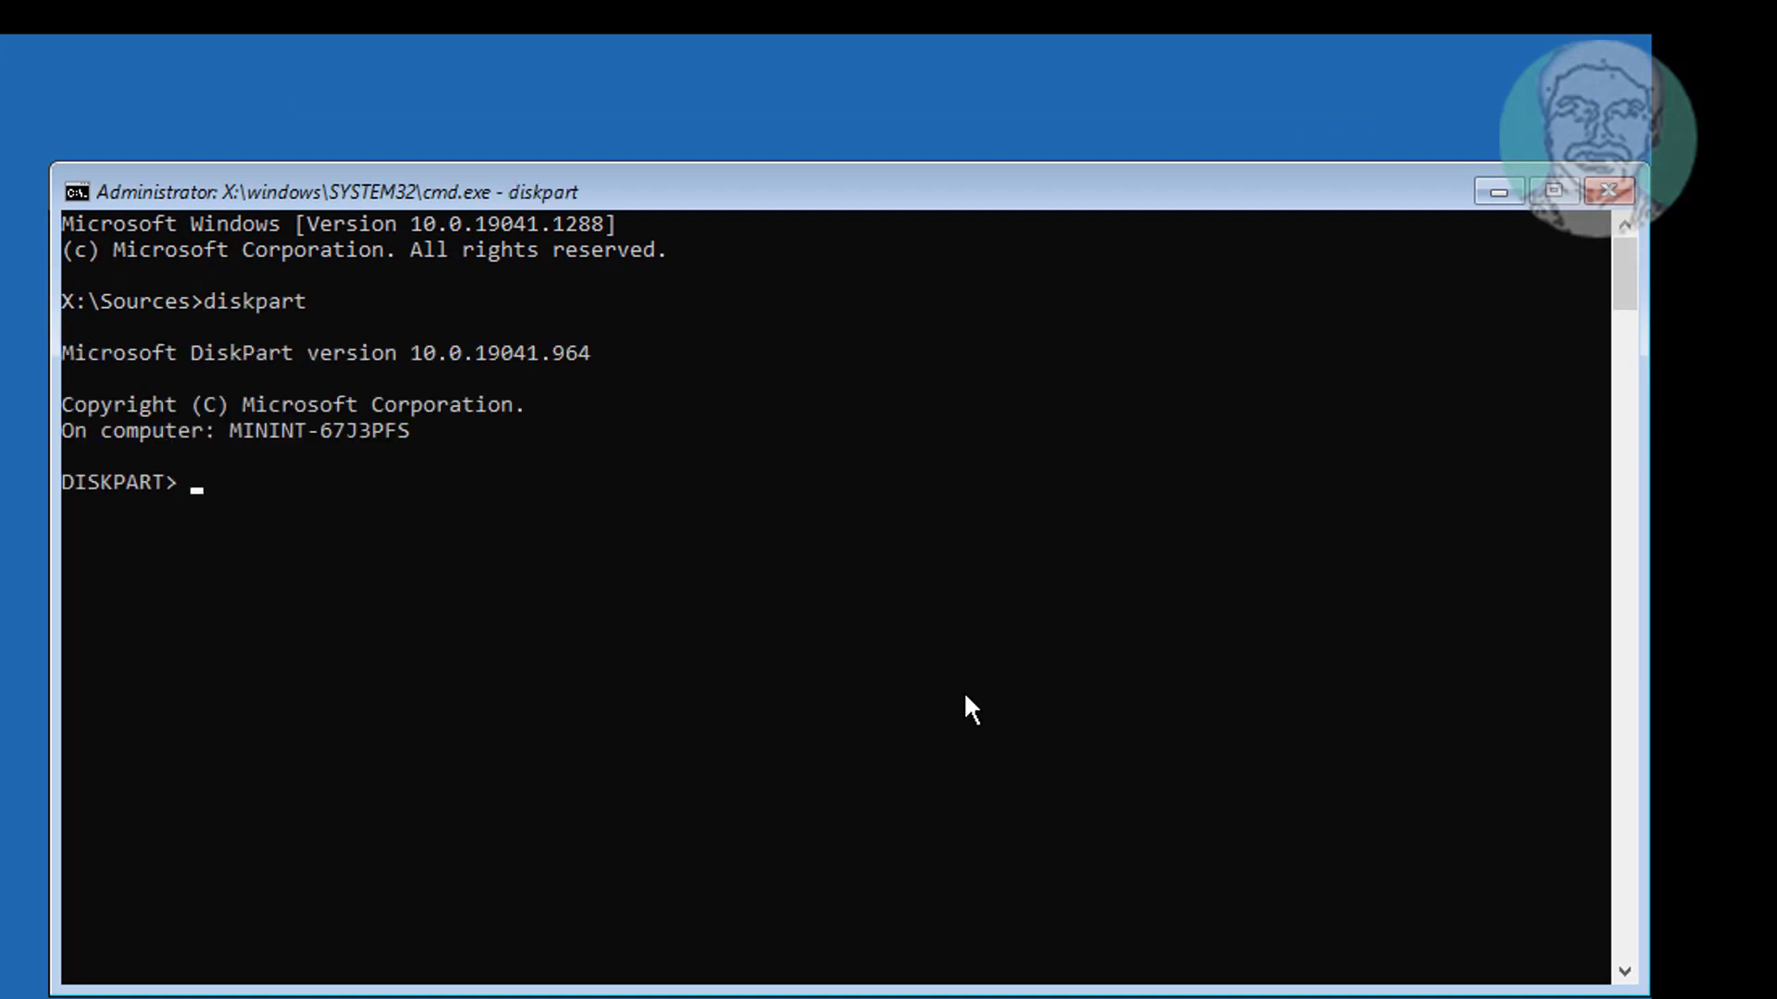
{"action": "type", "text": "list disk"}
{"action": "key", "text": "Return"}
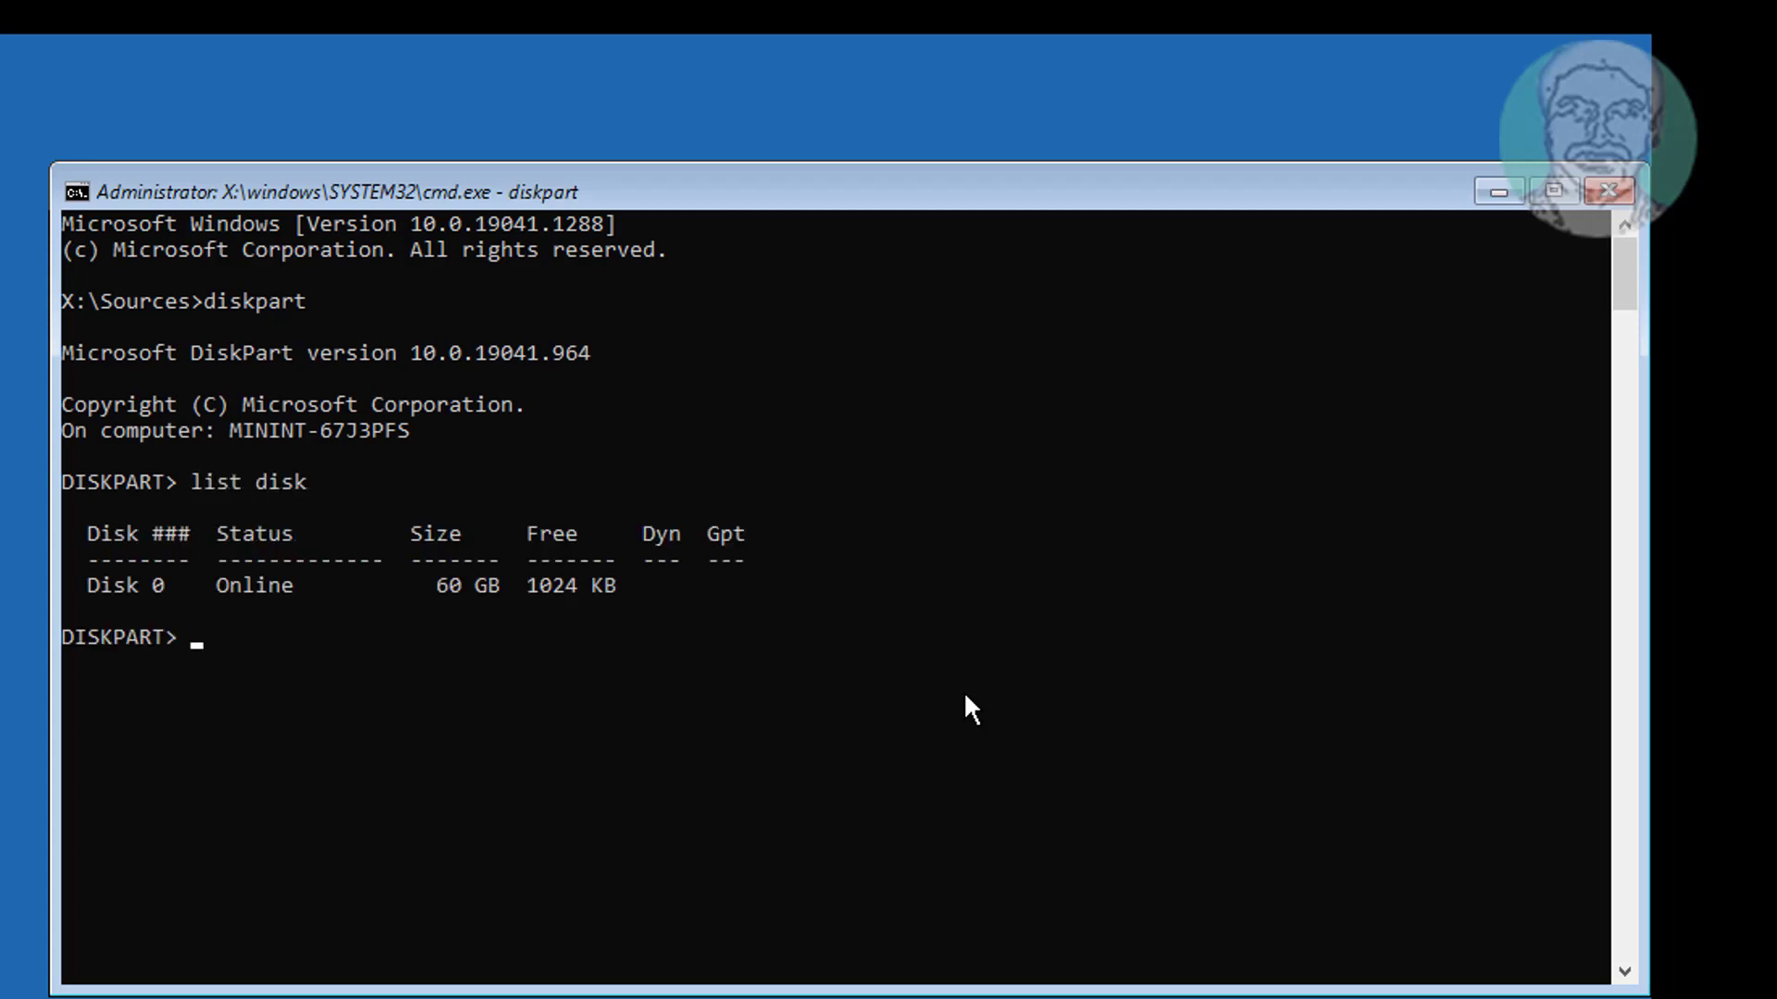
{"action": "mouse_move", "coordinate": [746, 585]}
{"action": "left_mouse_down"}
{"action": "mouse_move", "coordinate": [23, 586]}
{"action": "mouse_move", "coordinate": [545, 585]}
{"action": "left_mouse_up"}
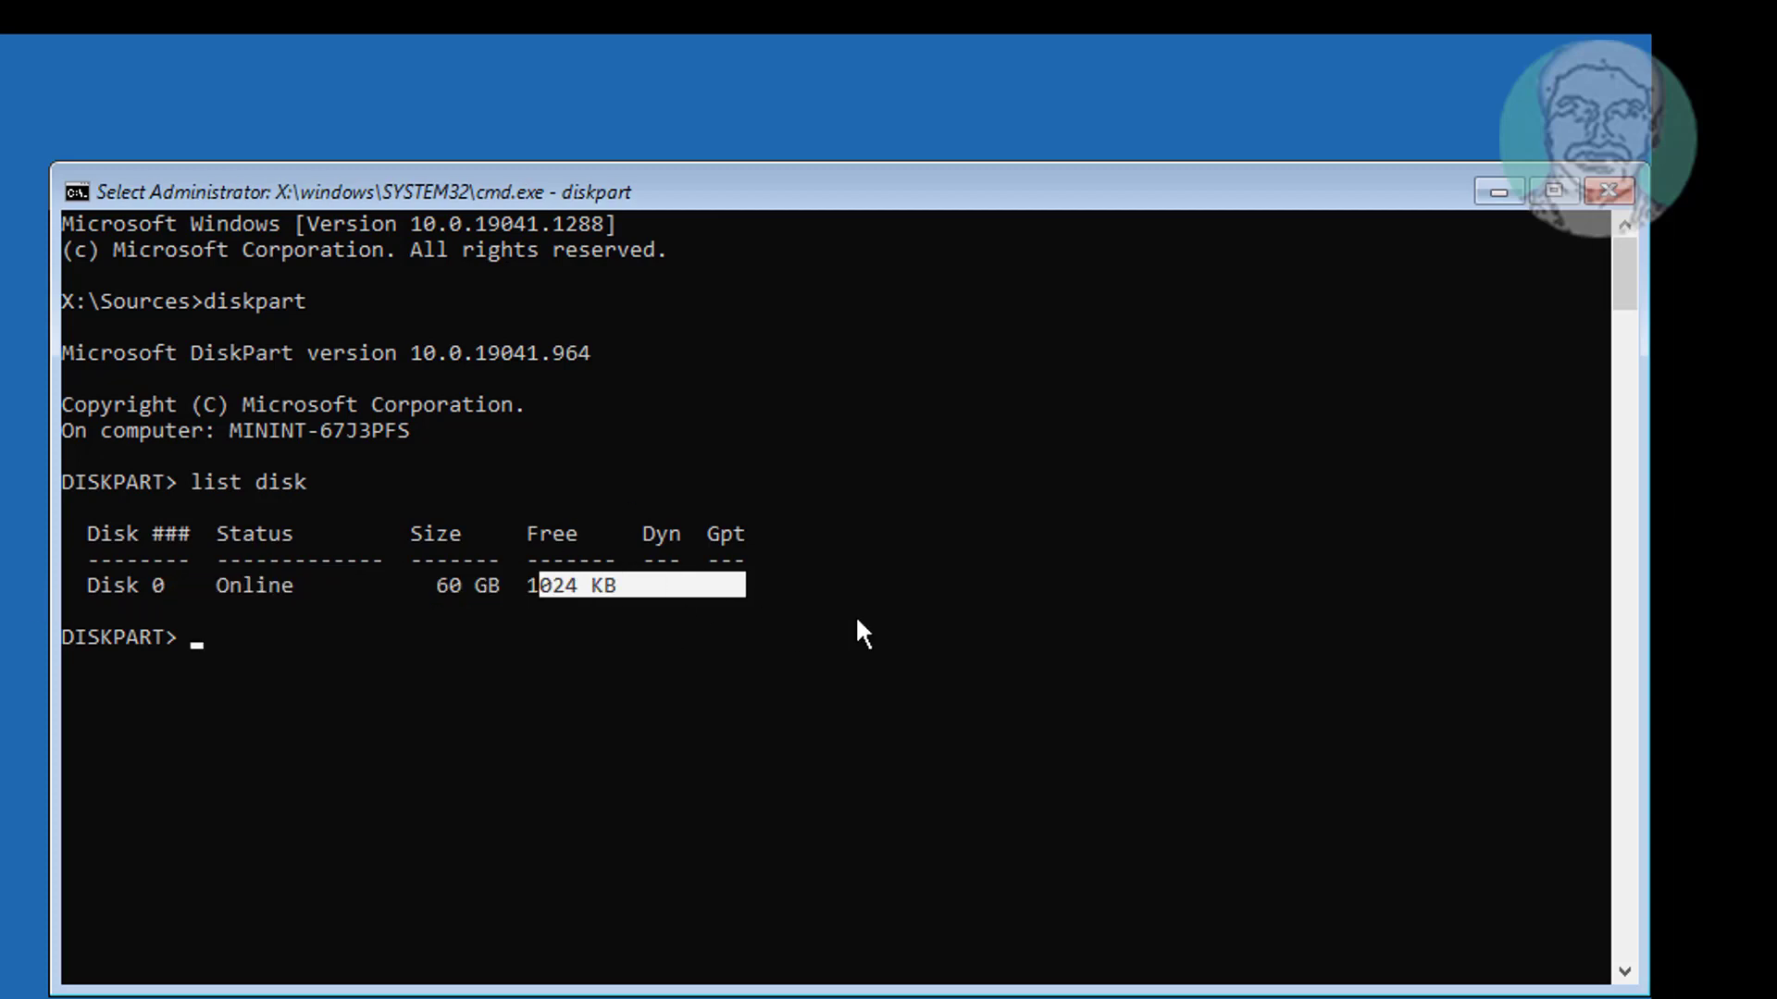
{"action": "type", "text": "ex"}
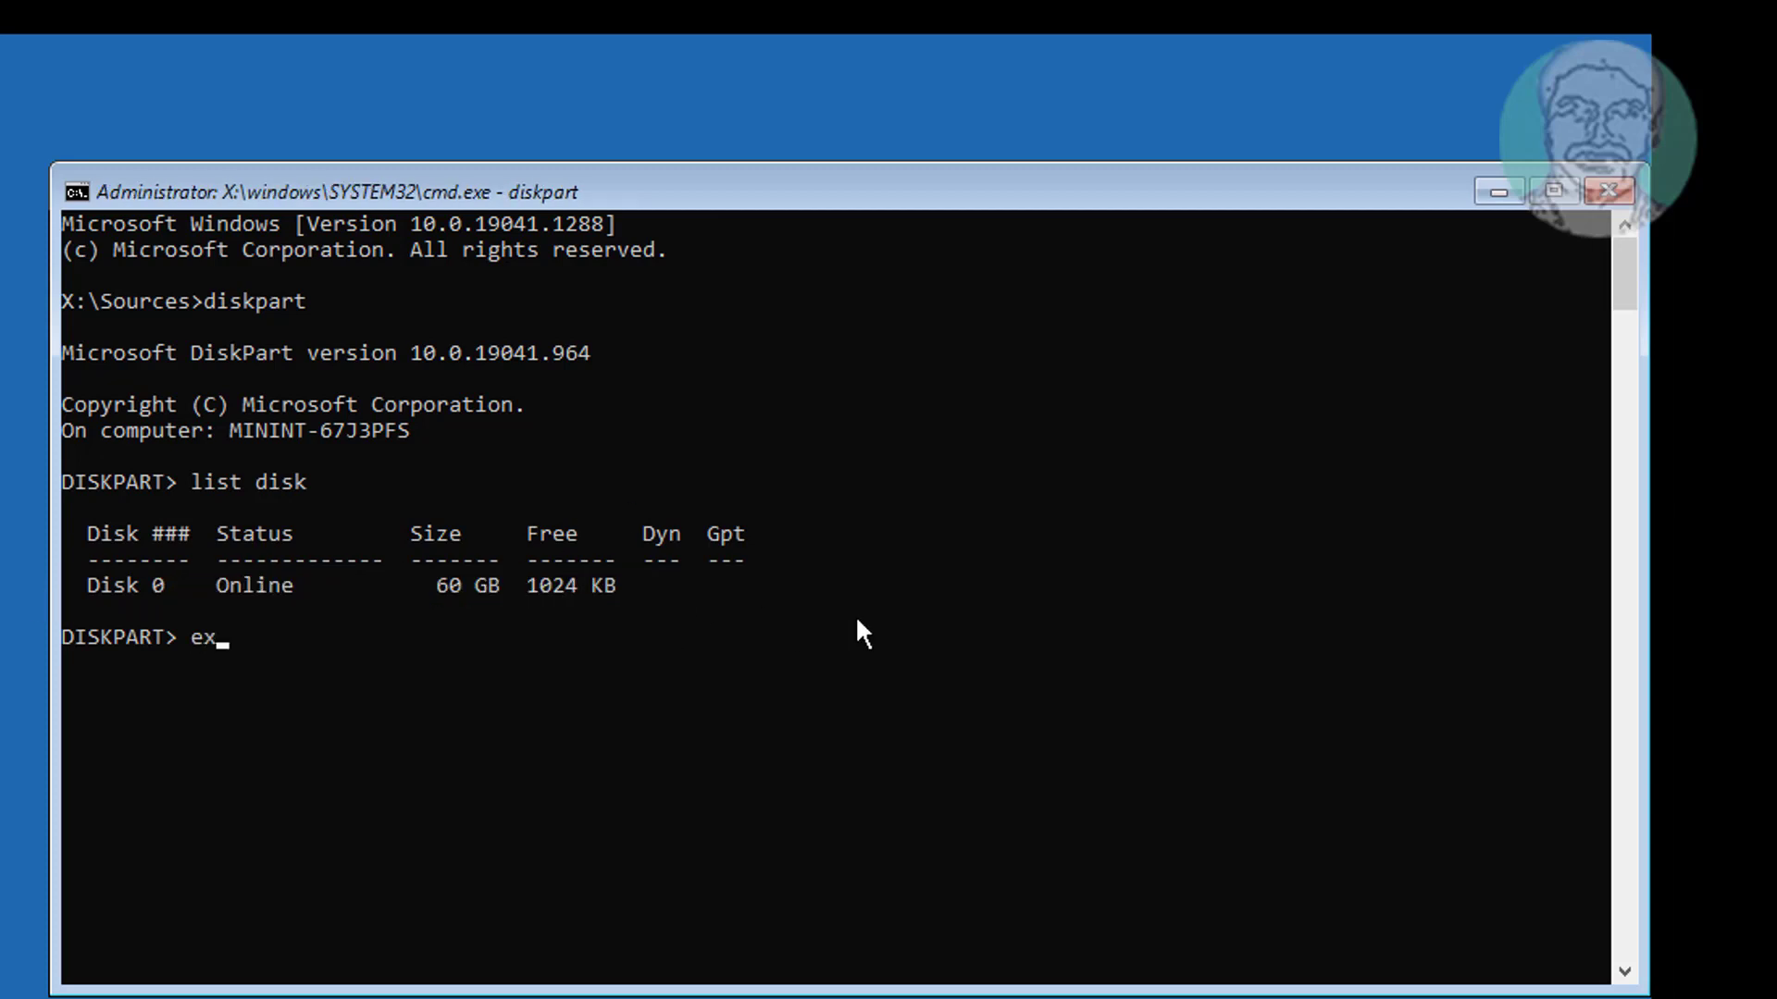
{"action": "type", "text": "it"}
{"action": "key", "text": "Return"}
{"action": "type", "text": "bcdedit"}
Review bcdedit output: boot manager on partition C:, Windows loader on partition D:.
{"action": "key", "text": "Return"}
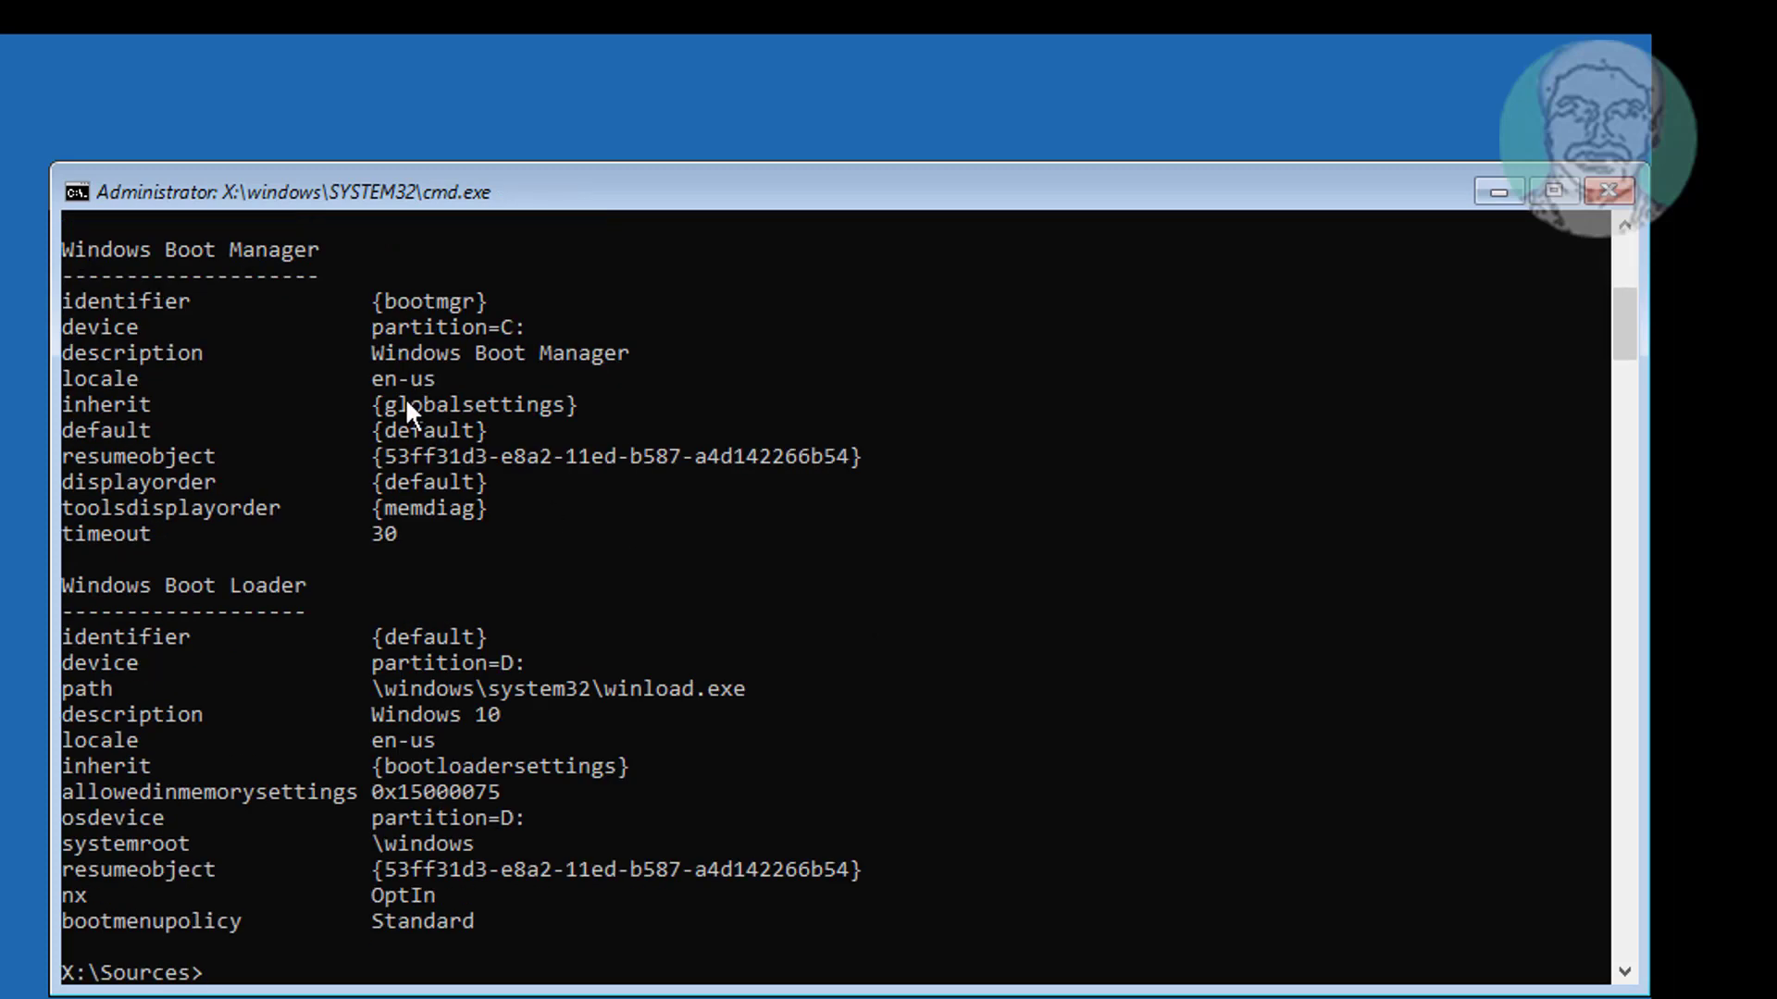
{"action": "left_click_drag", "start_coordinate": [360, 329], "coordinate": [550, 353]}
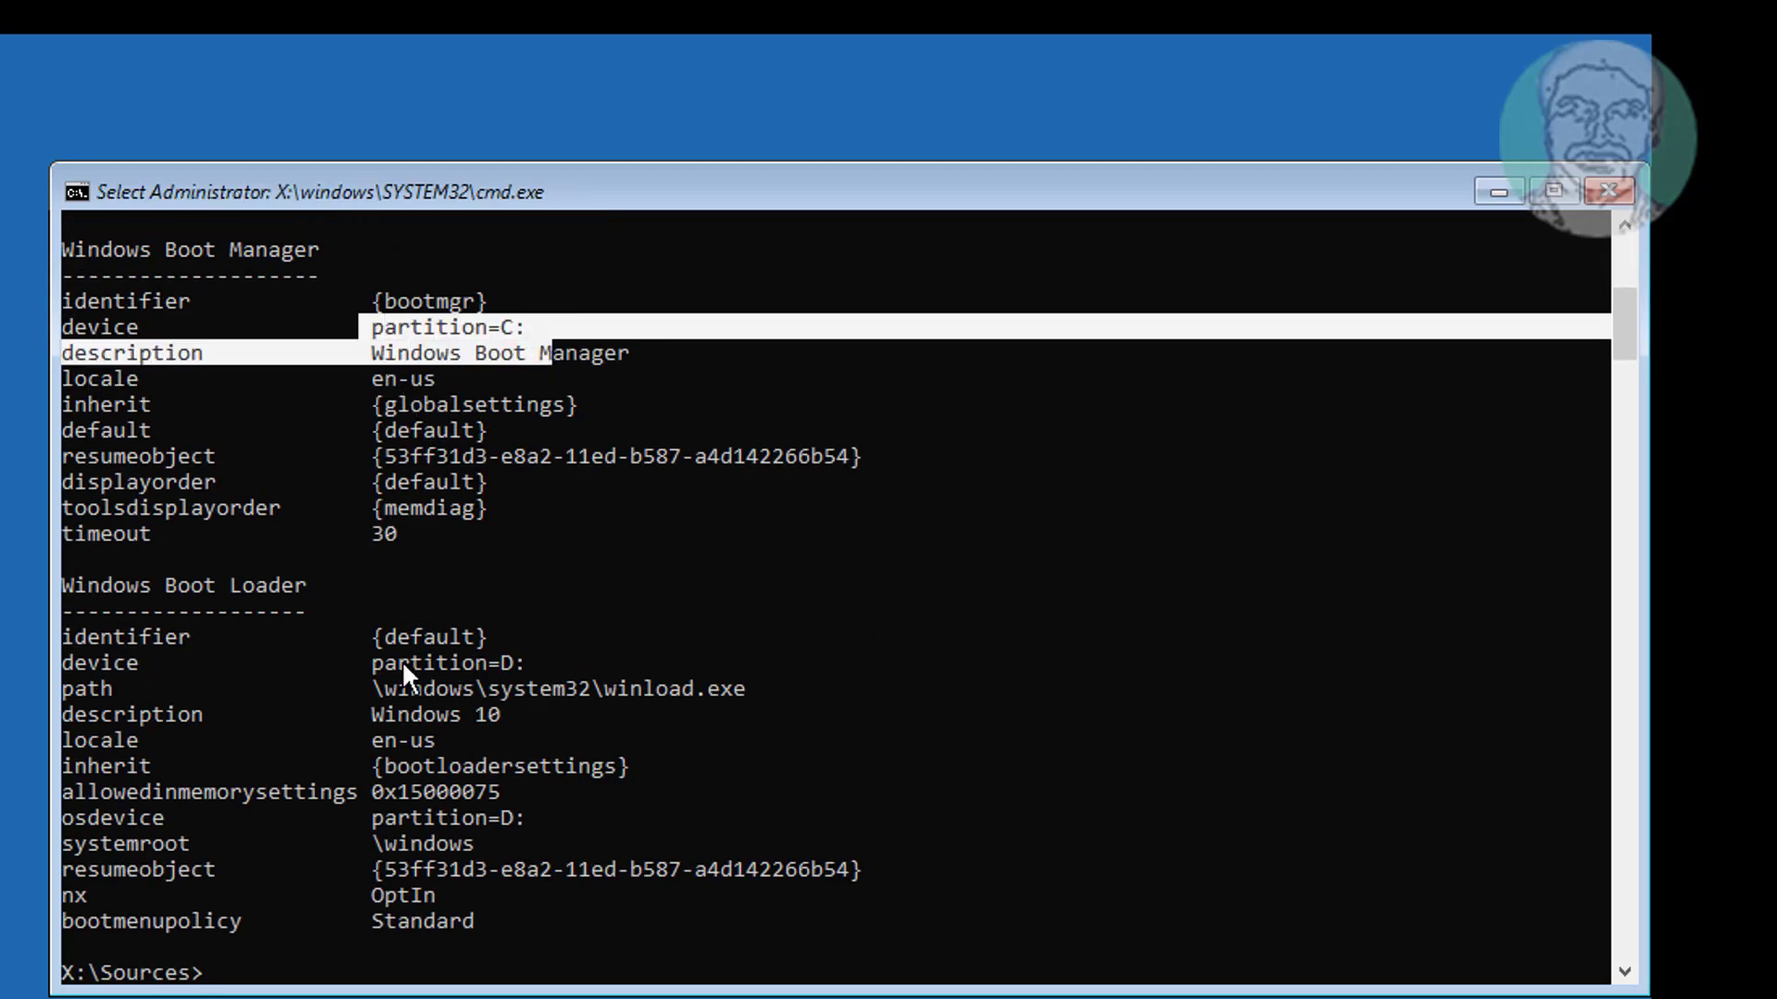
{"action": "left_click_drag", "start_coordinate": [386, 657], "coordinate": [698, 684]}
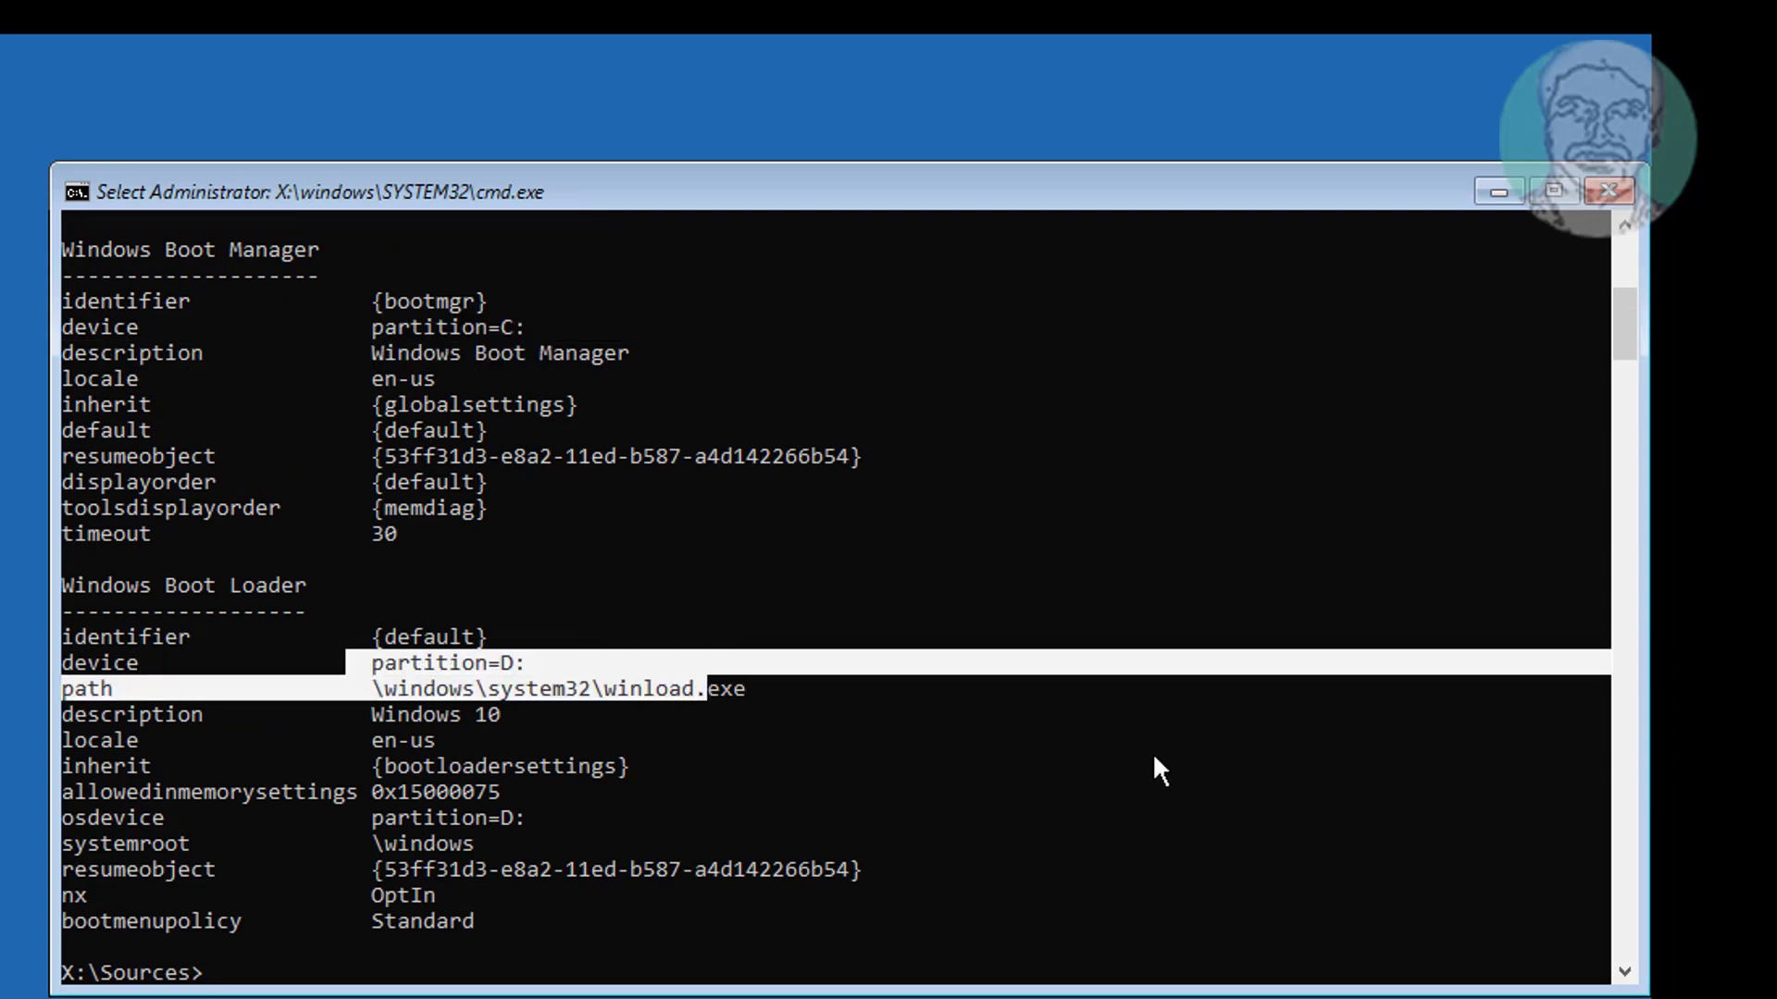
{"action": "type", "text": "bcdboot "}
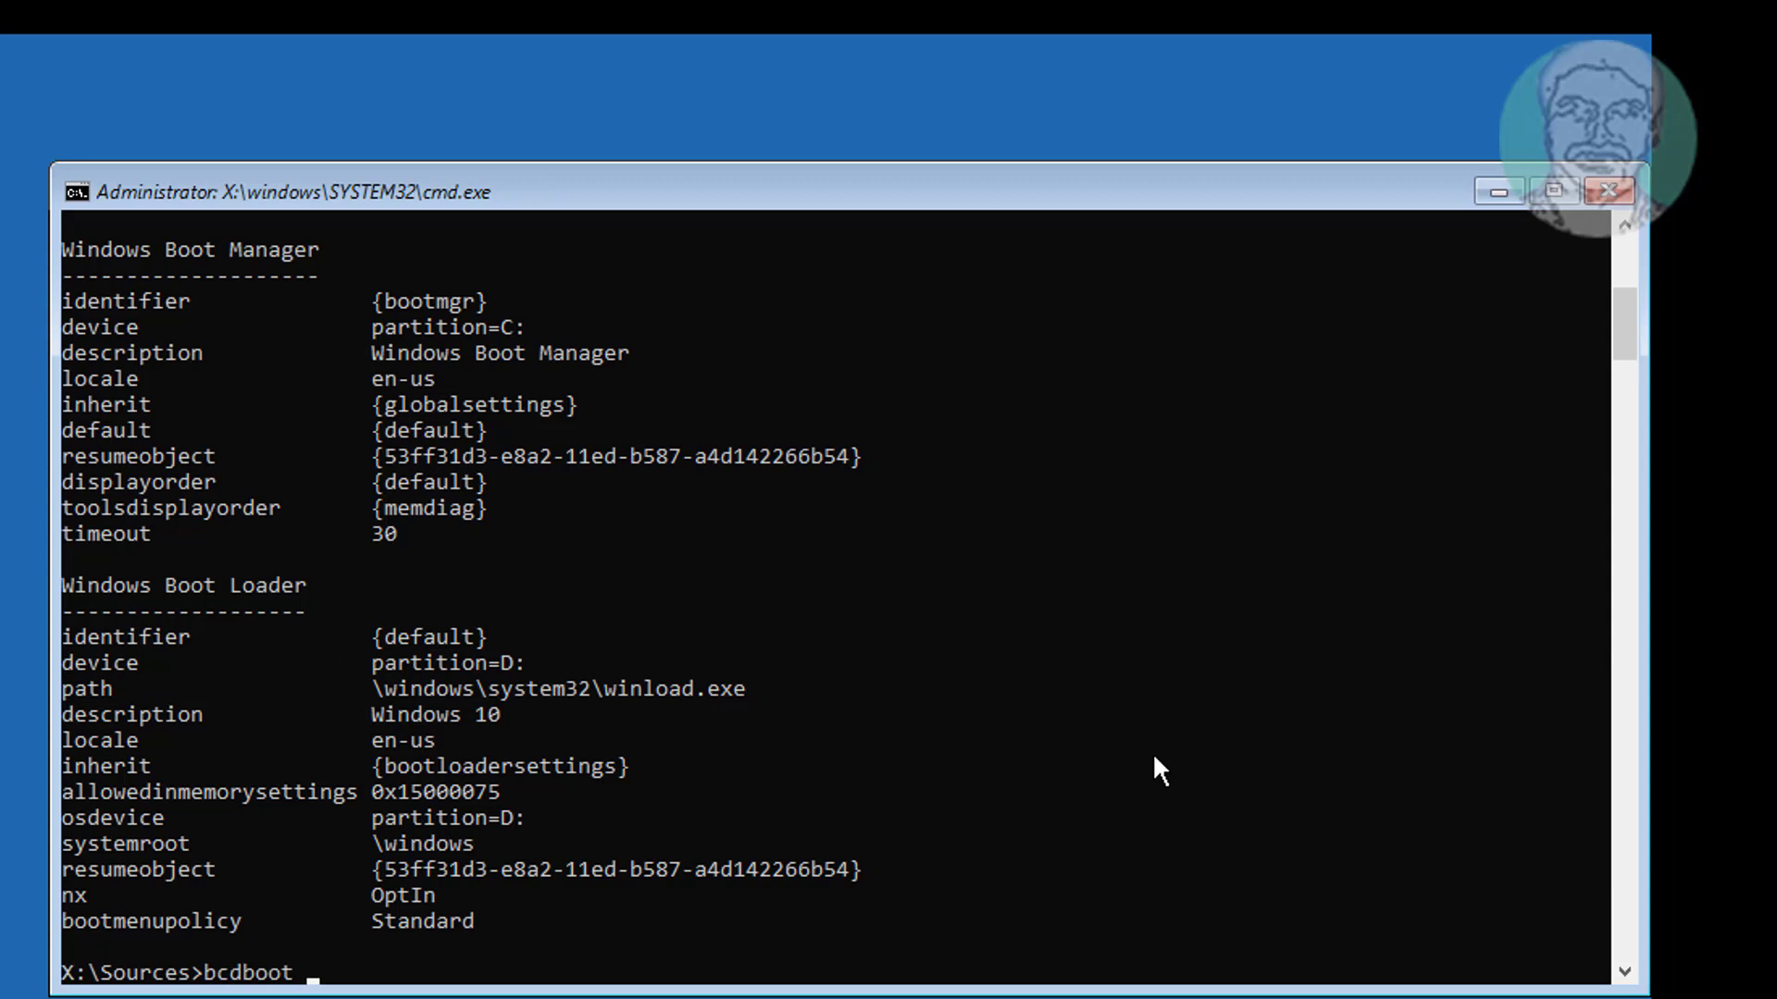
{"action": "type", "text": "d:\\windows"}
{"action": "type", "text": " /s "}
{"action": "type", "text": "c:"}
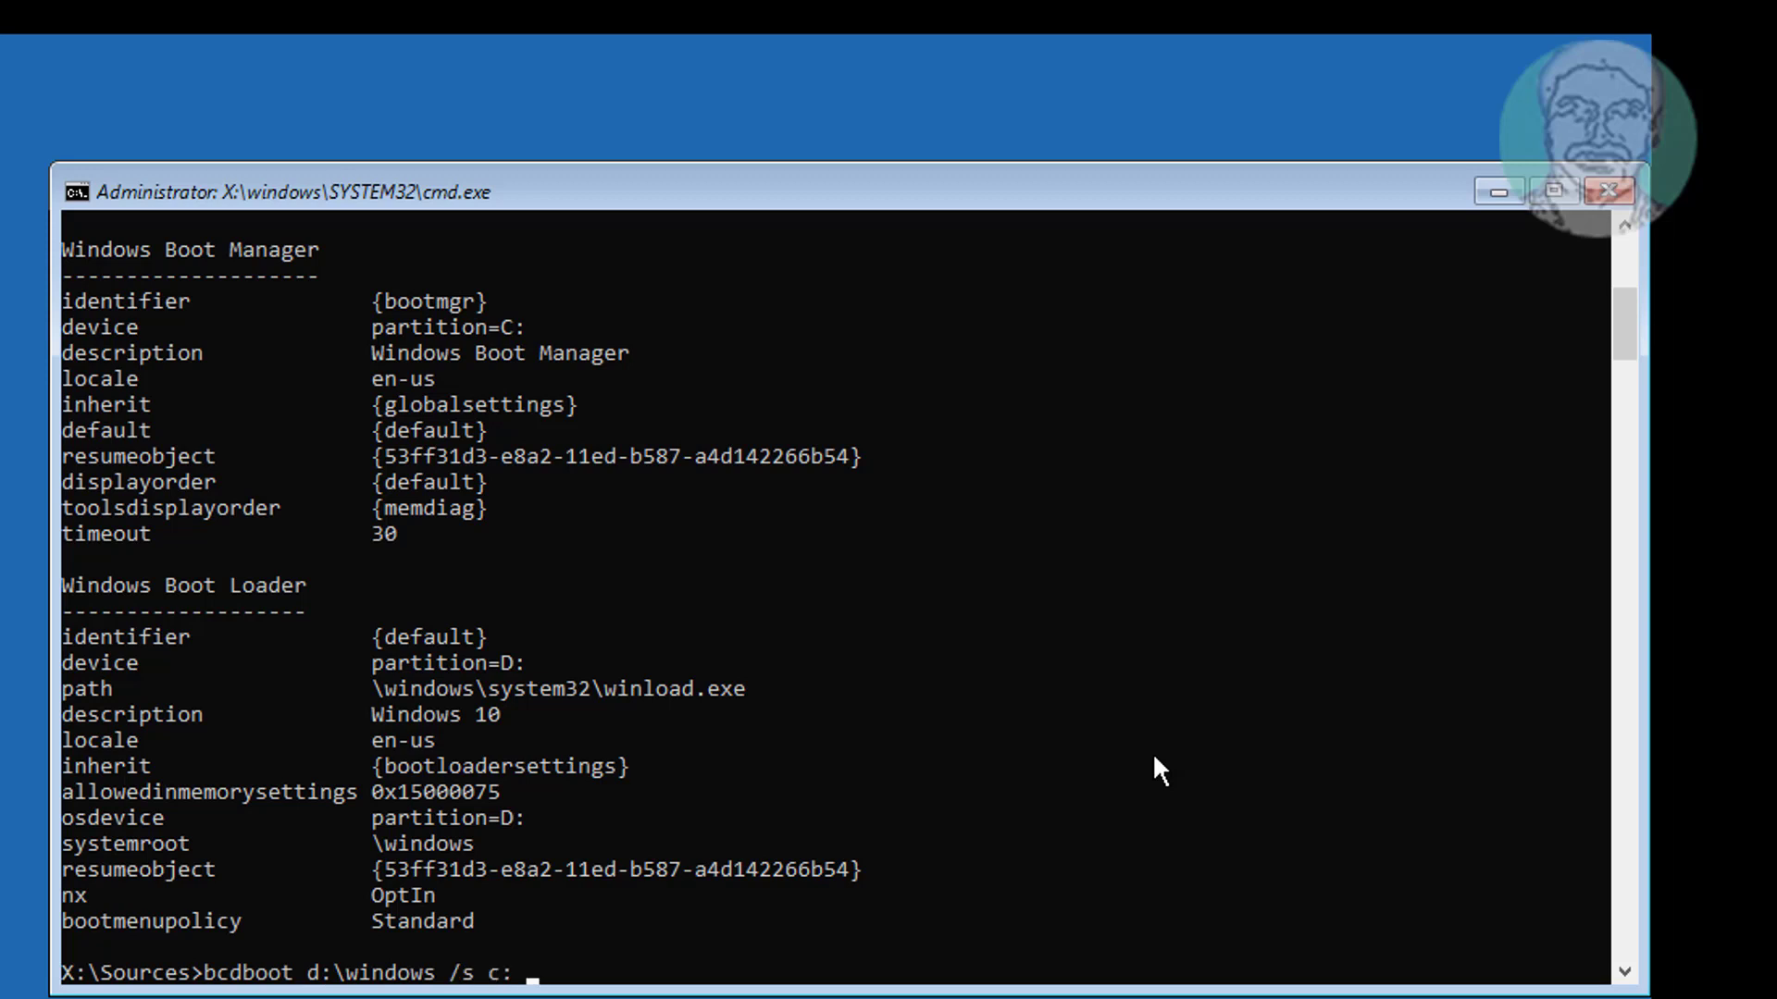
{"action": "type", "text": " /f all"}
Run bcdboot d:\windows /s c: /f all and note the boot-file copy failure.
{"action": "key", "text": "Return"}
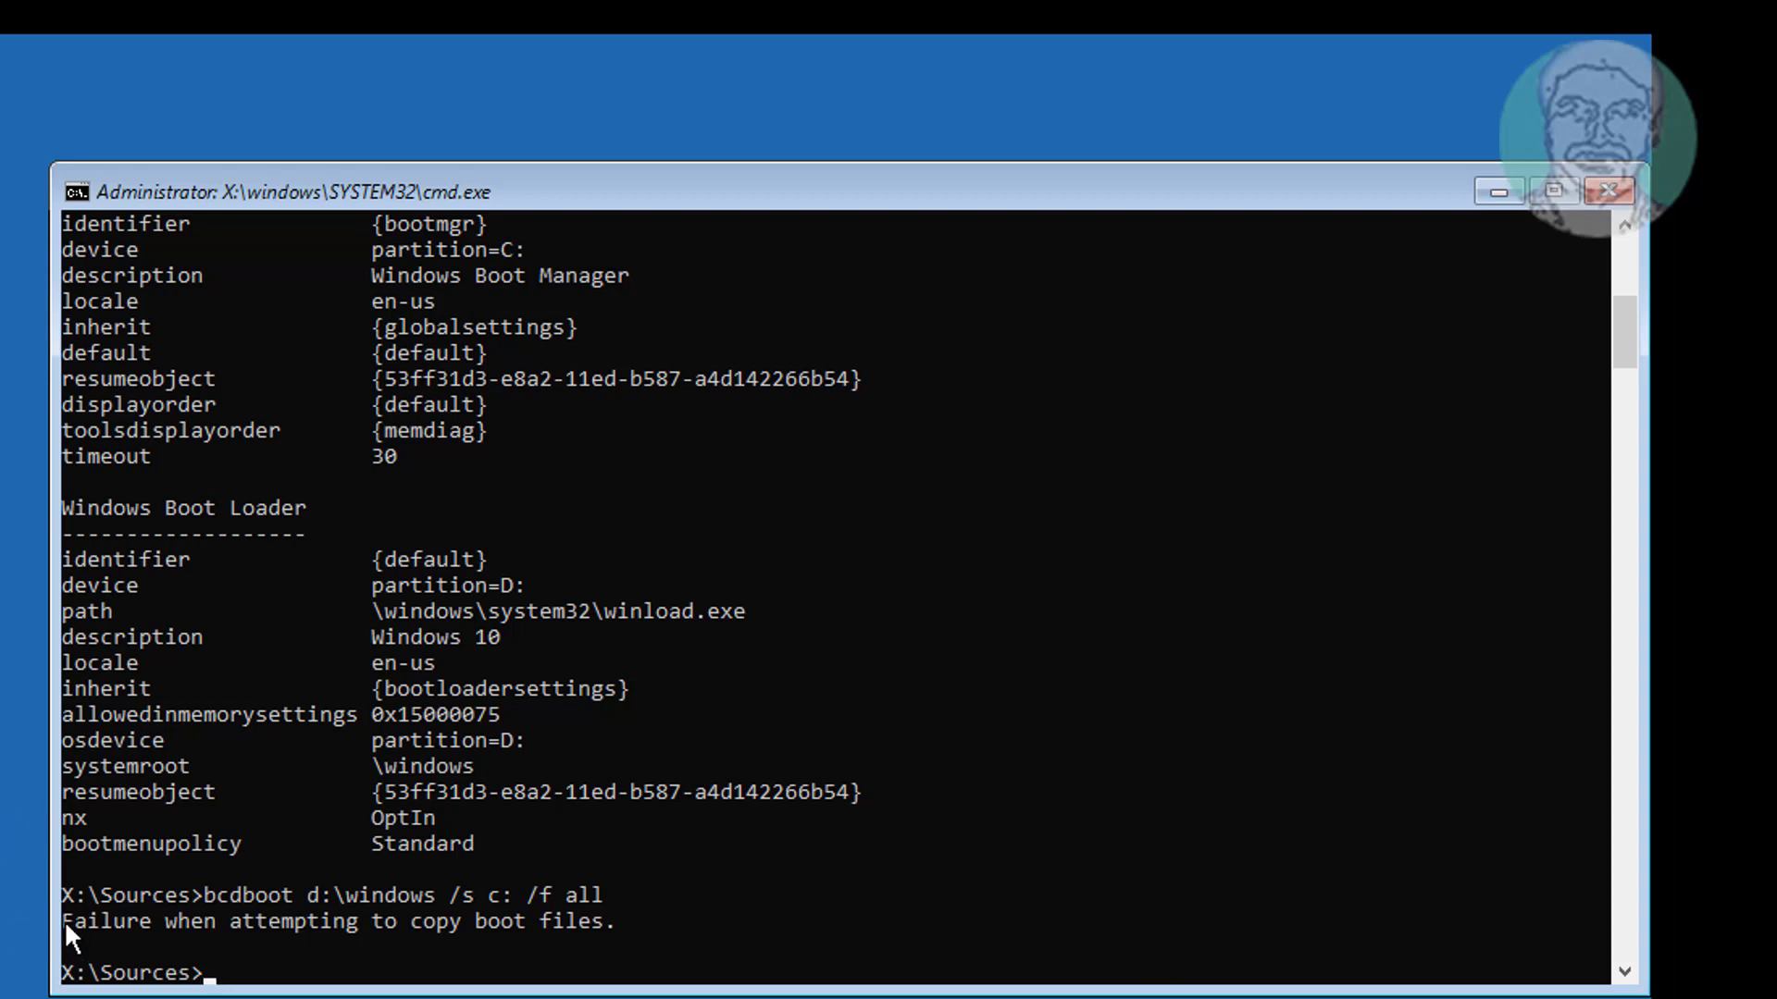
{"action": "left_click_drag", "start_coordinate": [64, 920], "coordinate": [389, 938]}
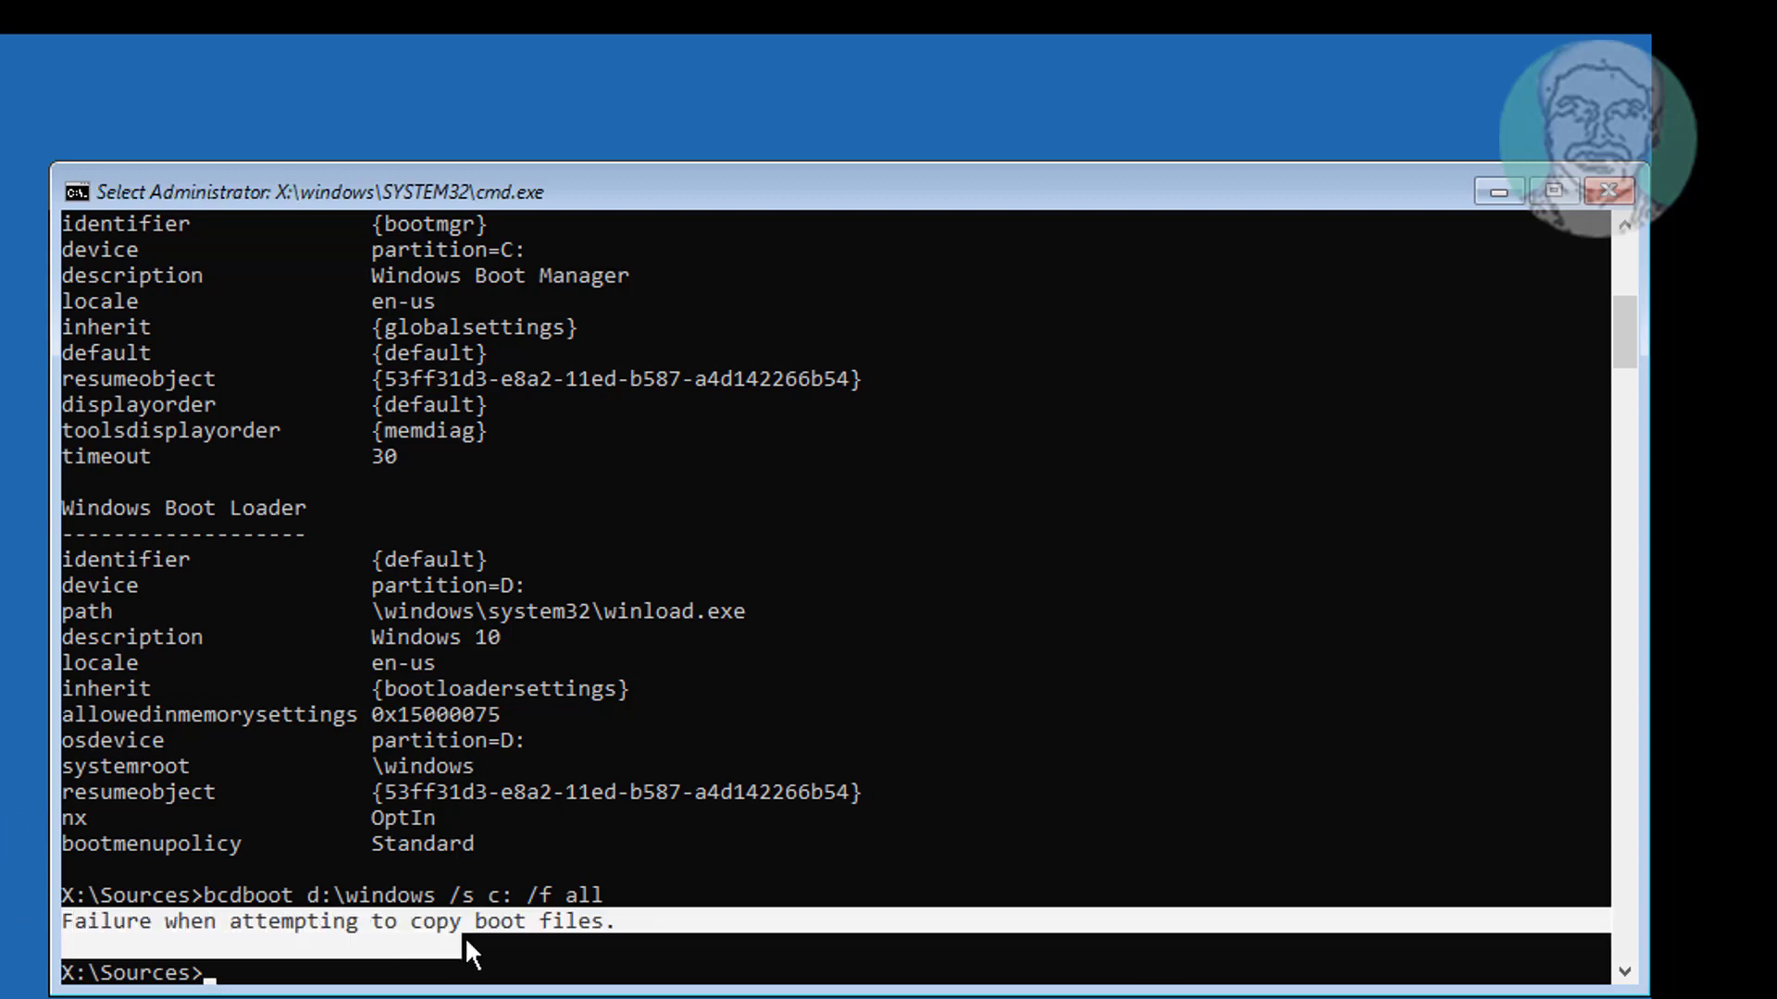
{"action": "left_click_drag", "start_coordinate": [574, 934], "coordinate": [601, 928]}
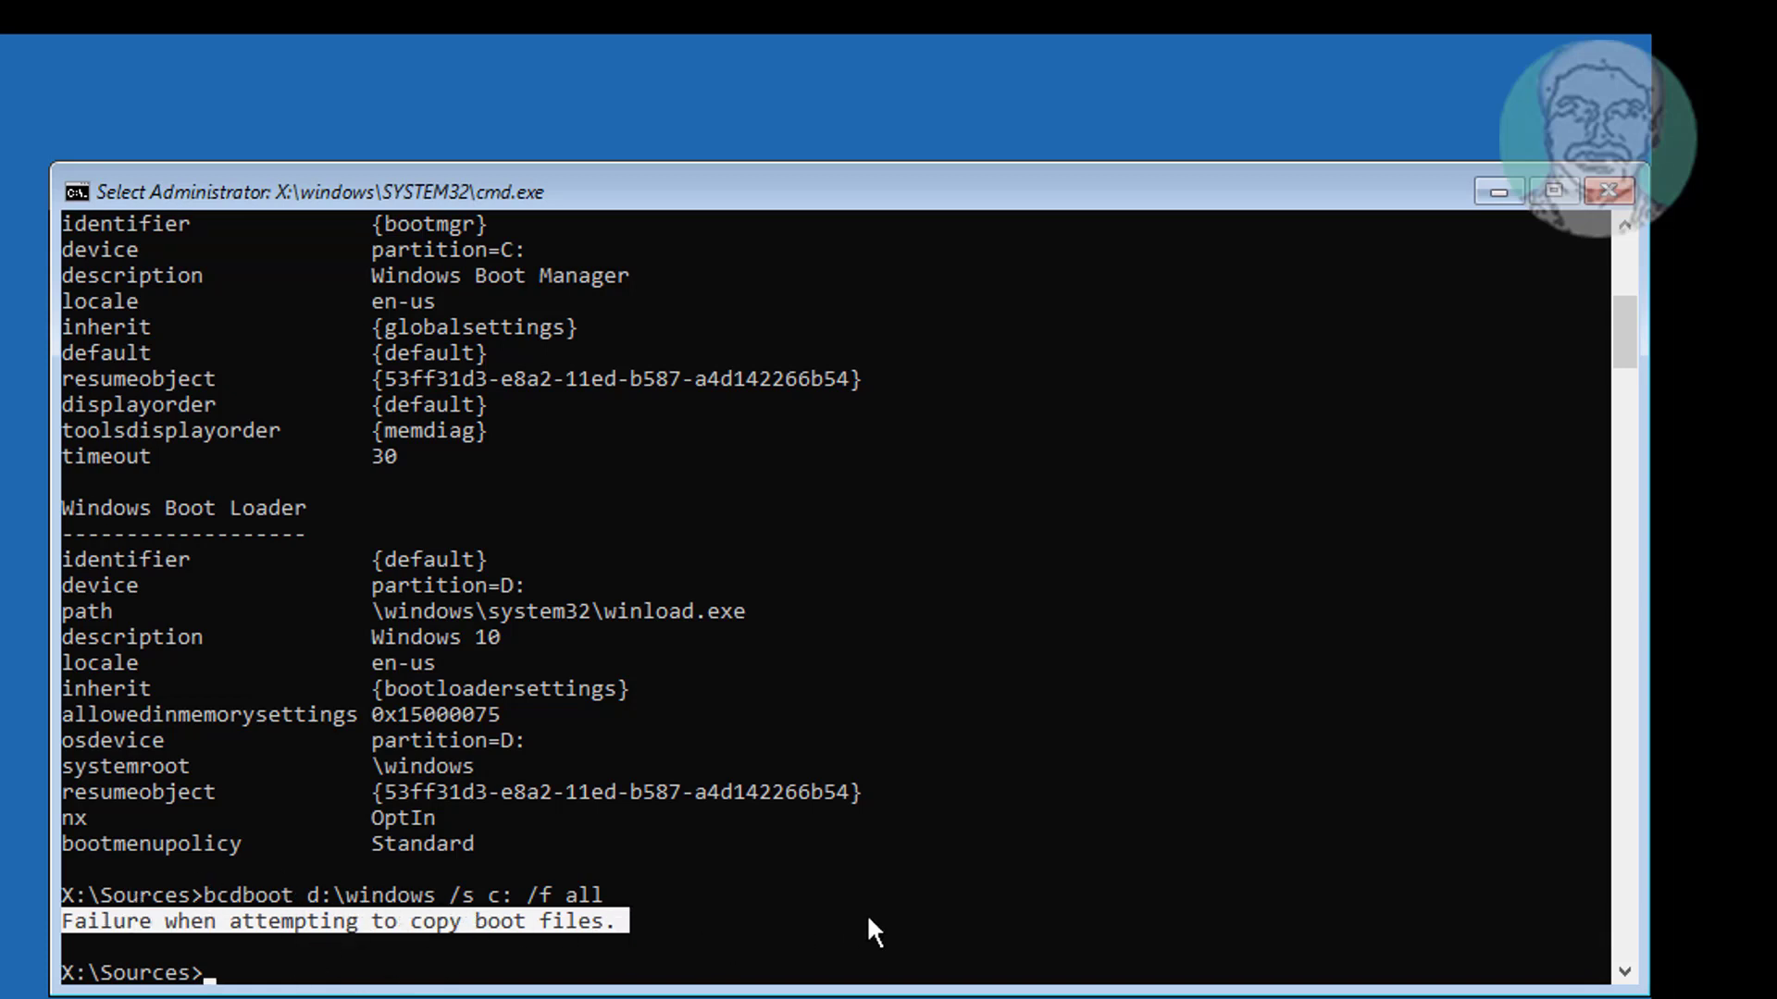
Create BIOS boot files with bcdboot d:\windows /s c: /f bios, then exit the prompt.
{"action": "key", "text": "Return"}
{"action": "type", "text": "bcdboot d:\\windows /s "}
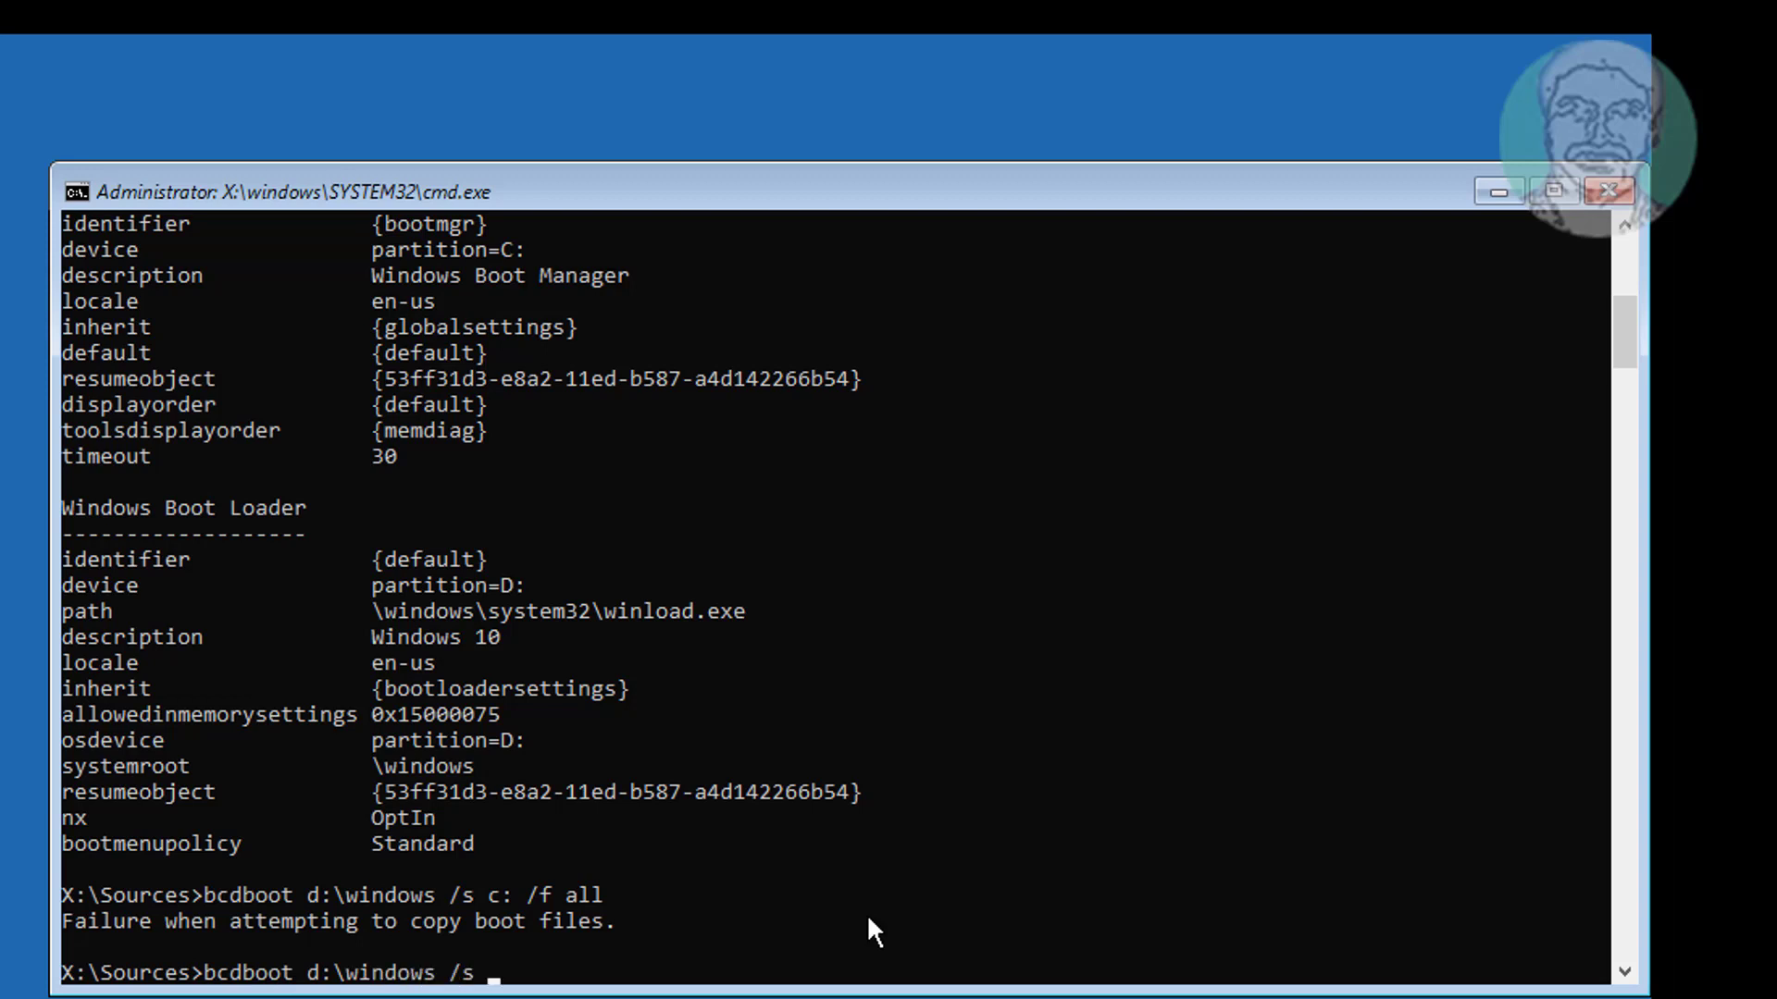
{"action": "type", "text": "c: /f bios"}
{"action": "key", "text": "Return"}
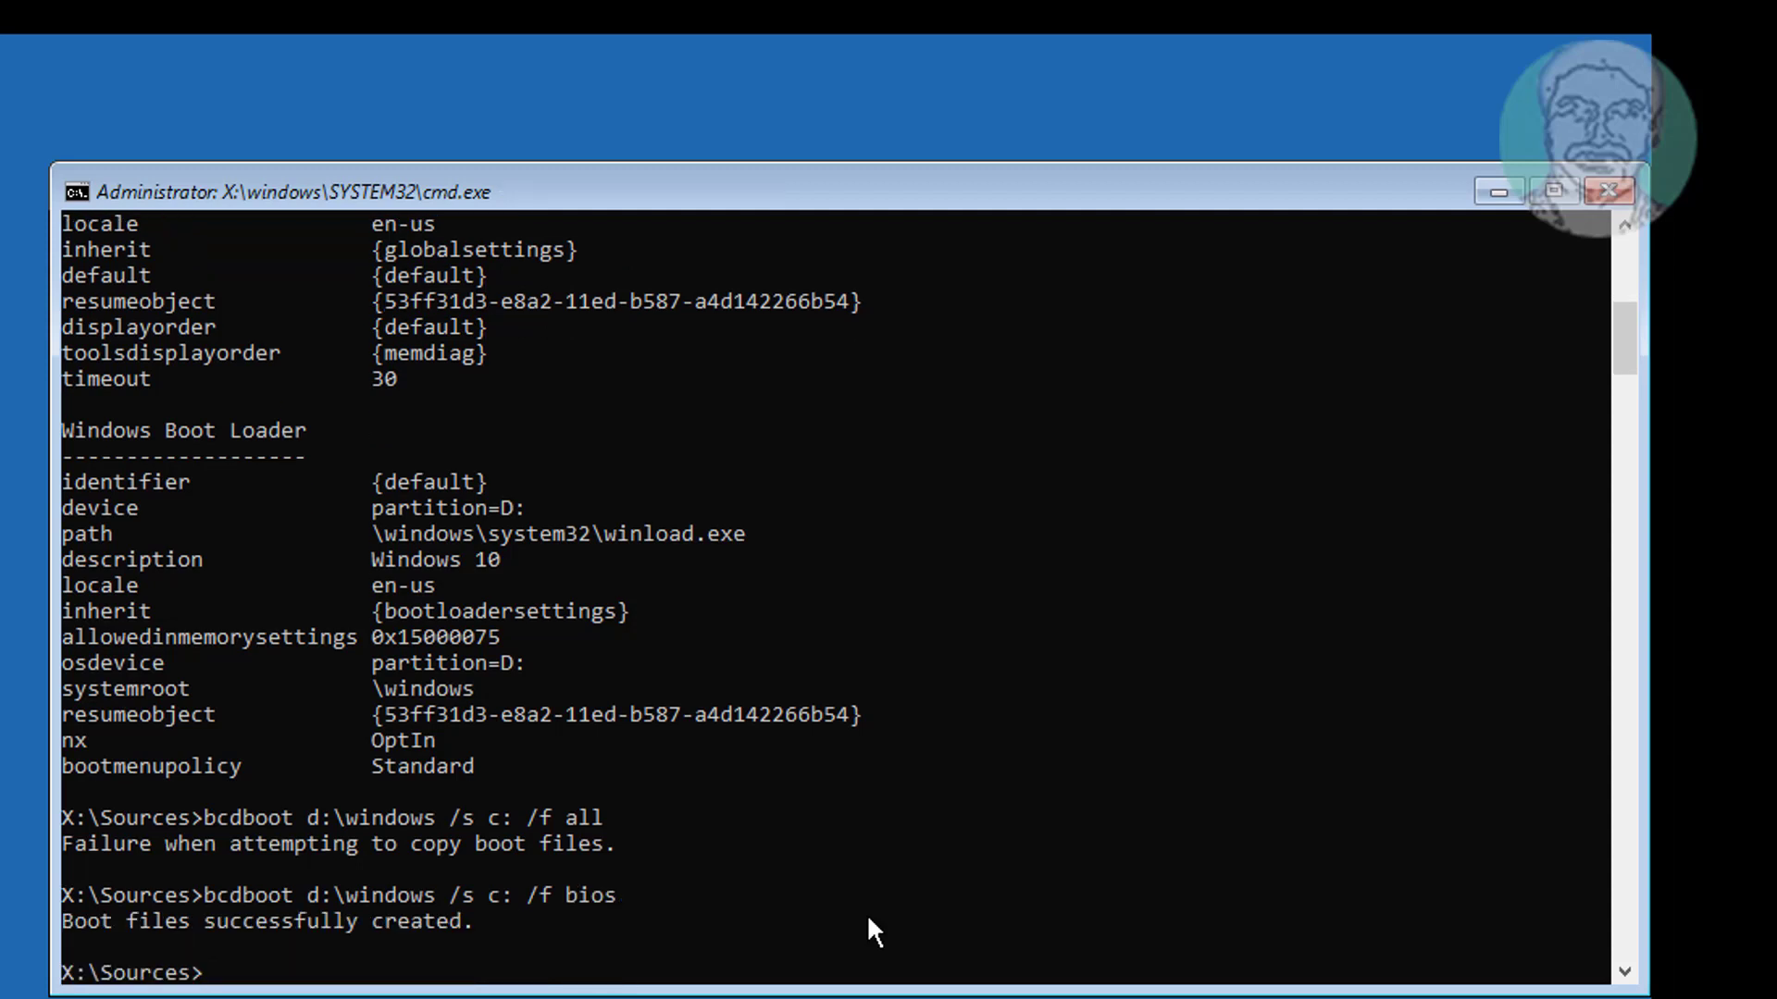
{"action": "left_click_drag", "start_coordinate": [501, 928], "coordinate": [326, 933]}
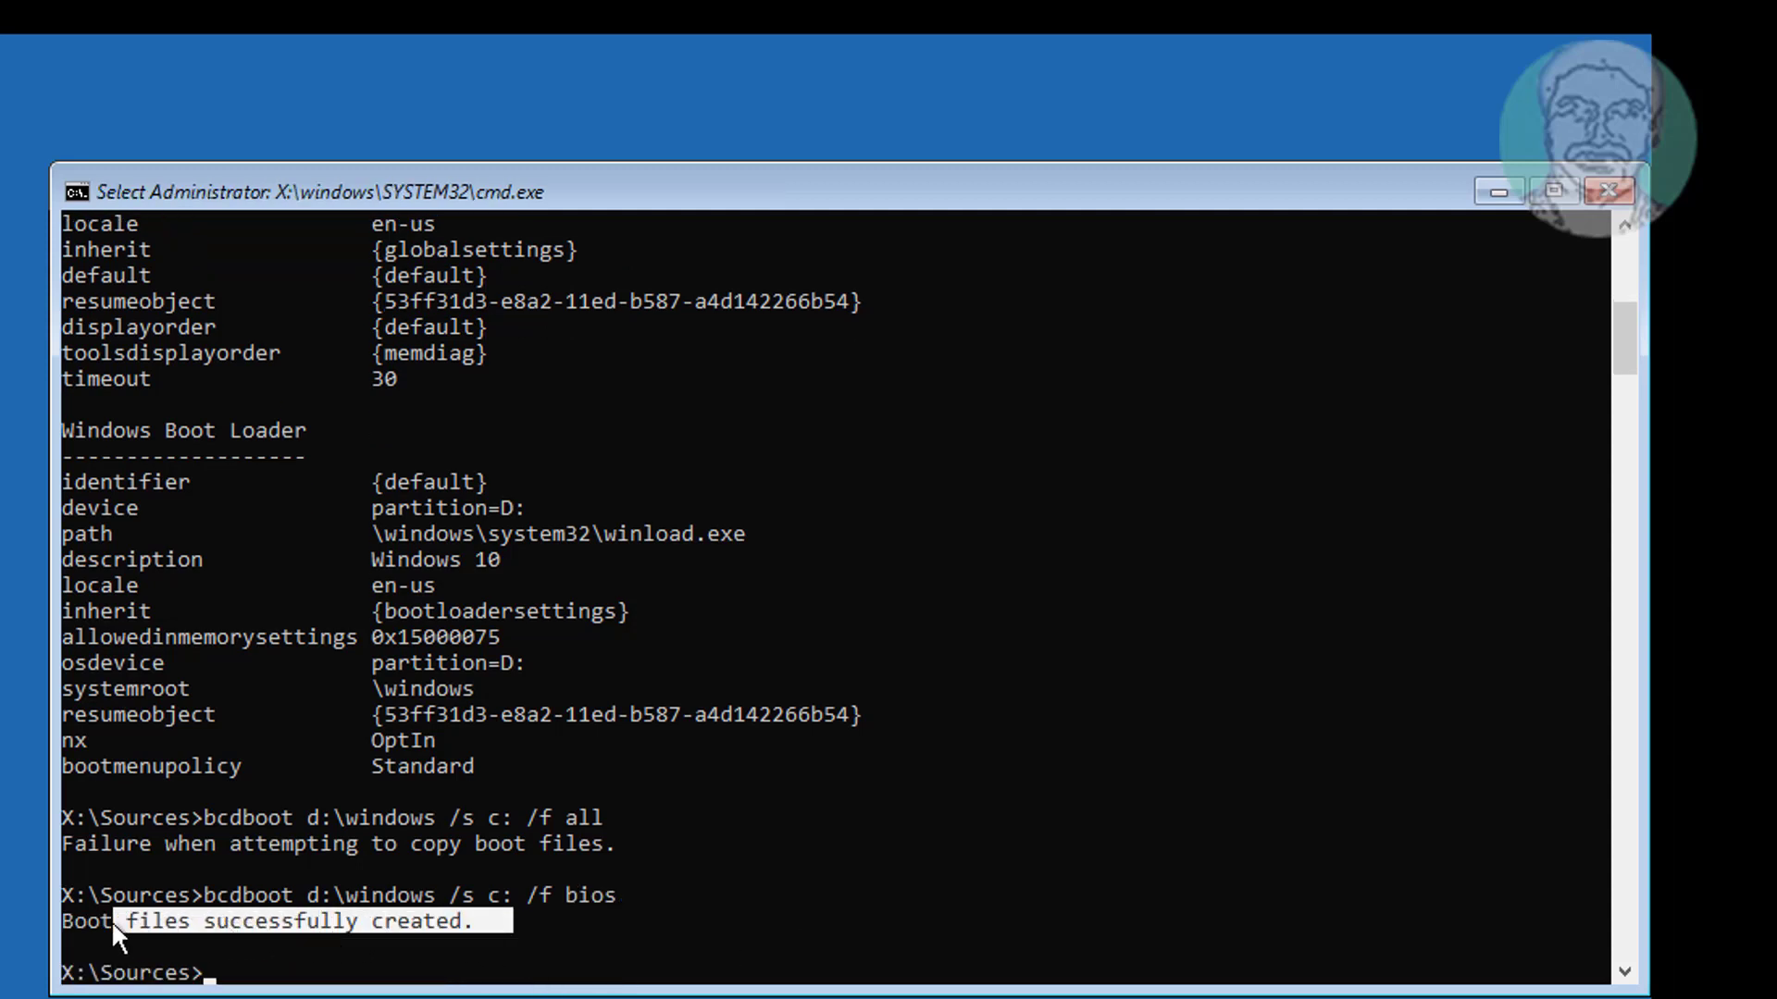
{"action": "left_click_drag", "start_coordinate": [112, 921], "coordinate": [72, 917]}
{"action": "type", "text": "exit"}
{"action": "key", "text": "Return"}
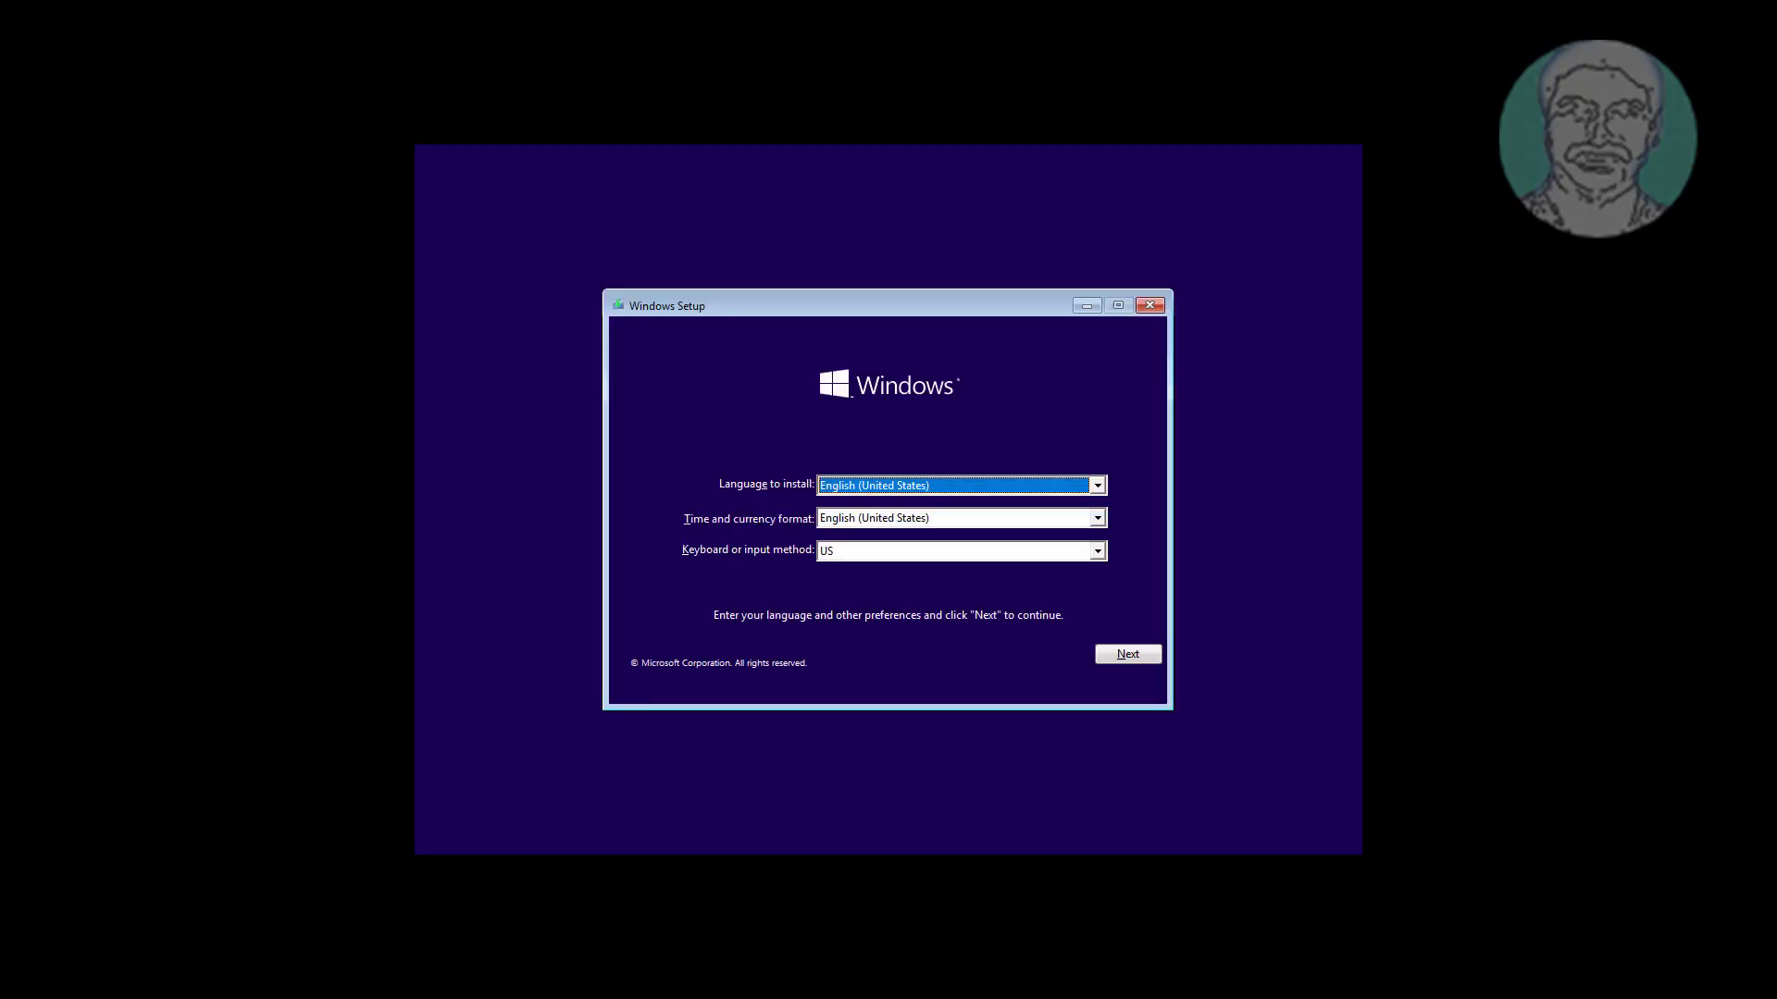
Go from the language page through Advanced options to the recovery Command Prompt.
{"action": "left_click", "coordinate": [1116, 656]}
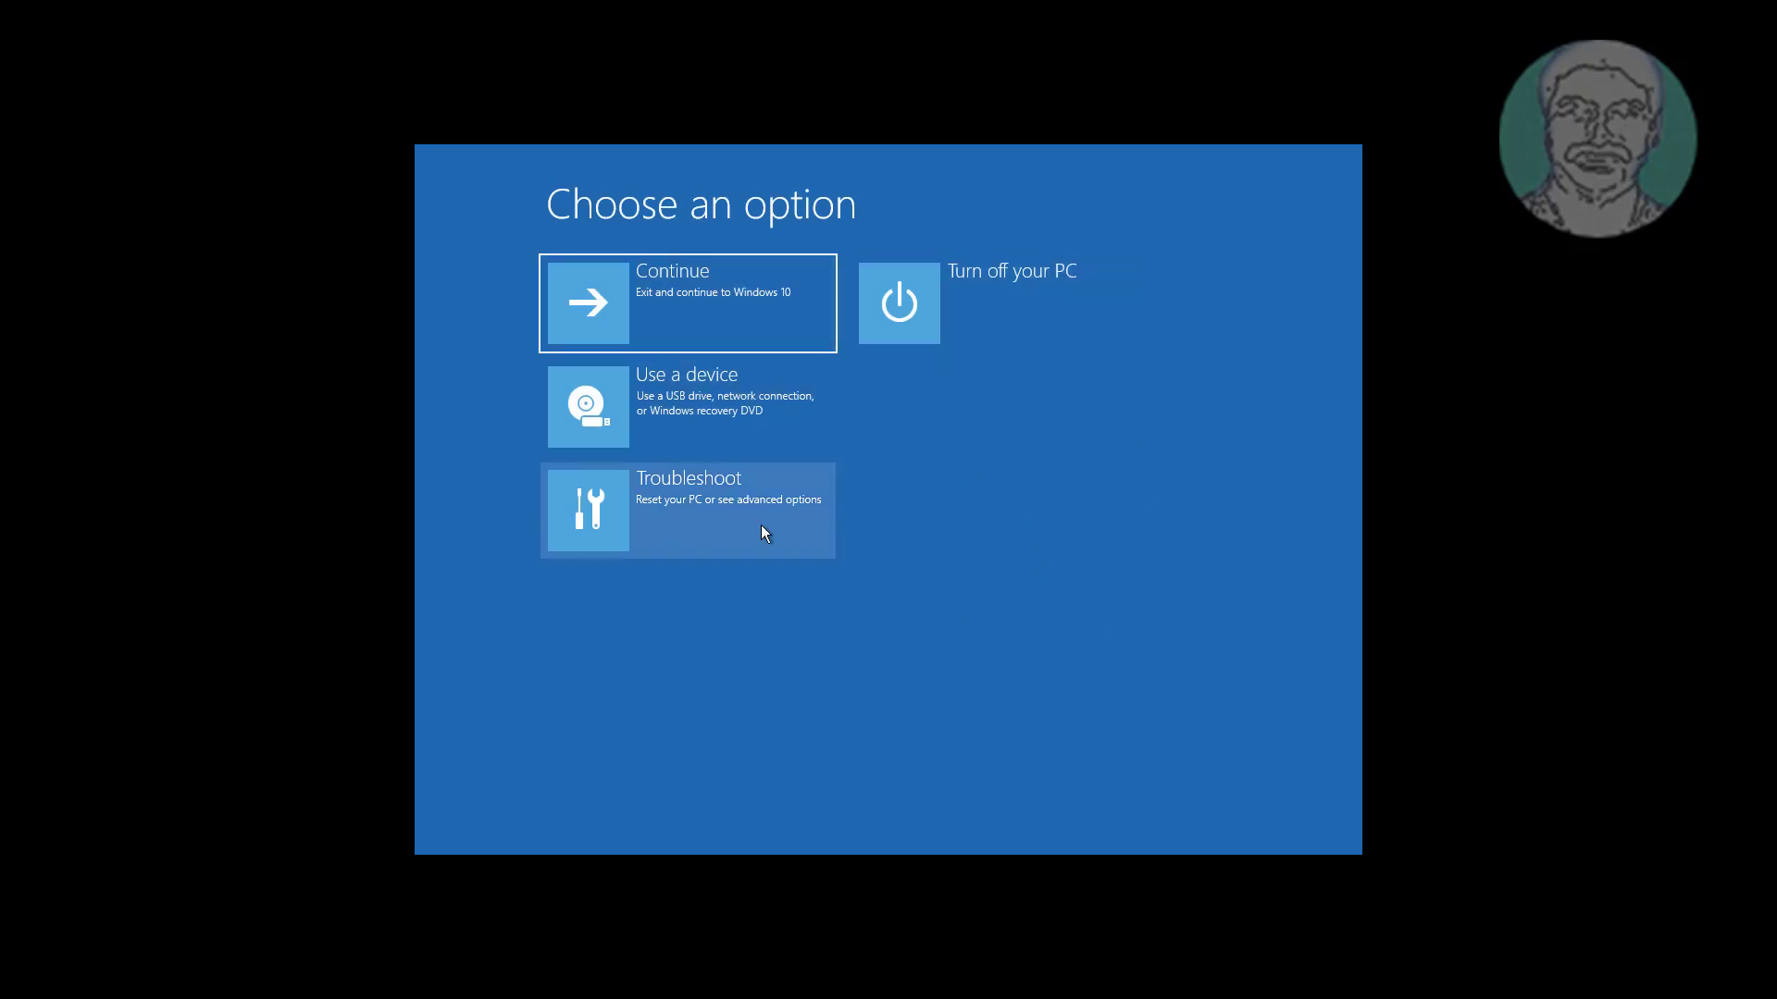
{"action": "left_click", "coordinate": [715, 508]}
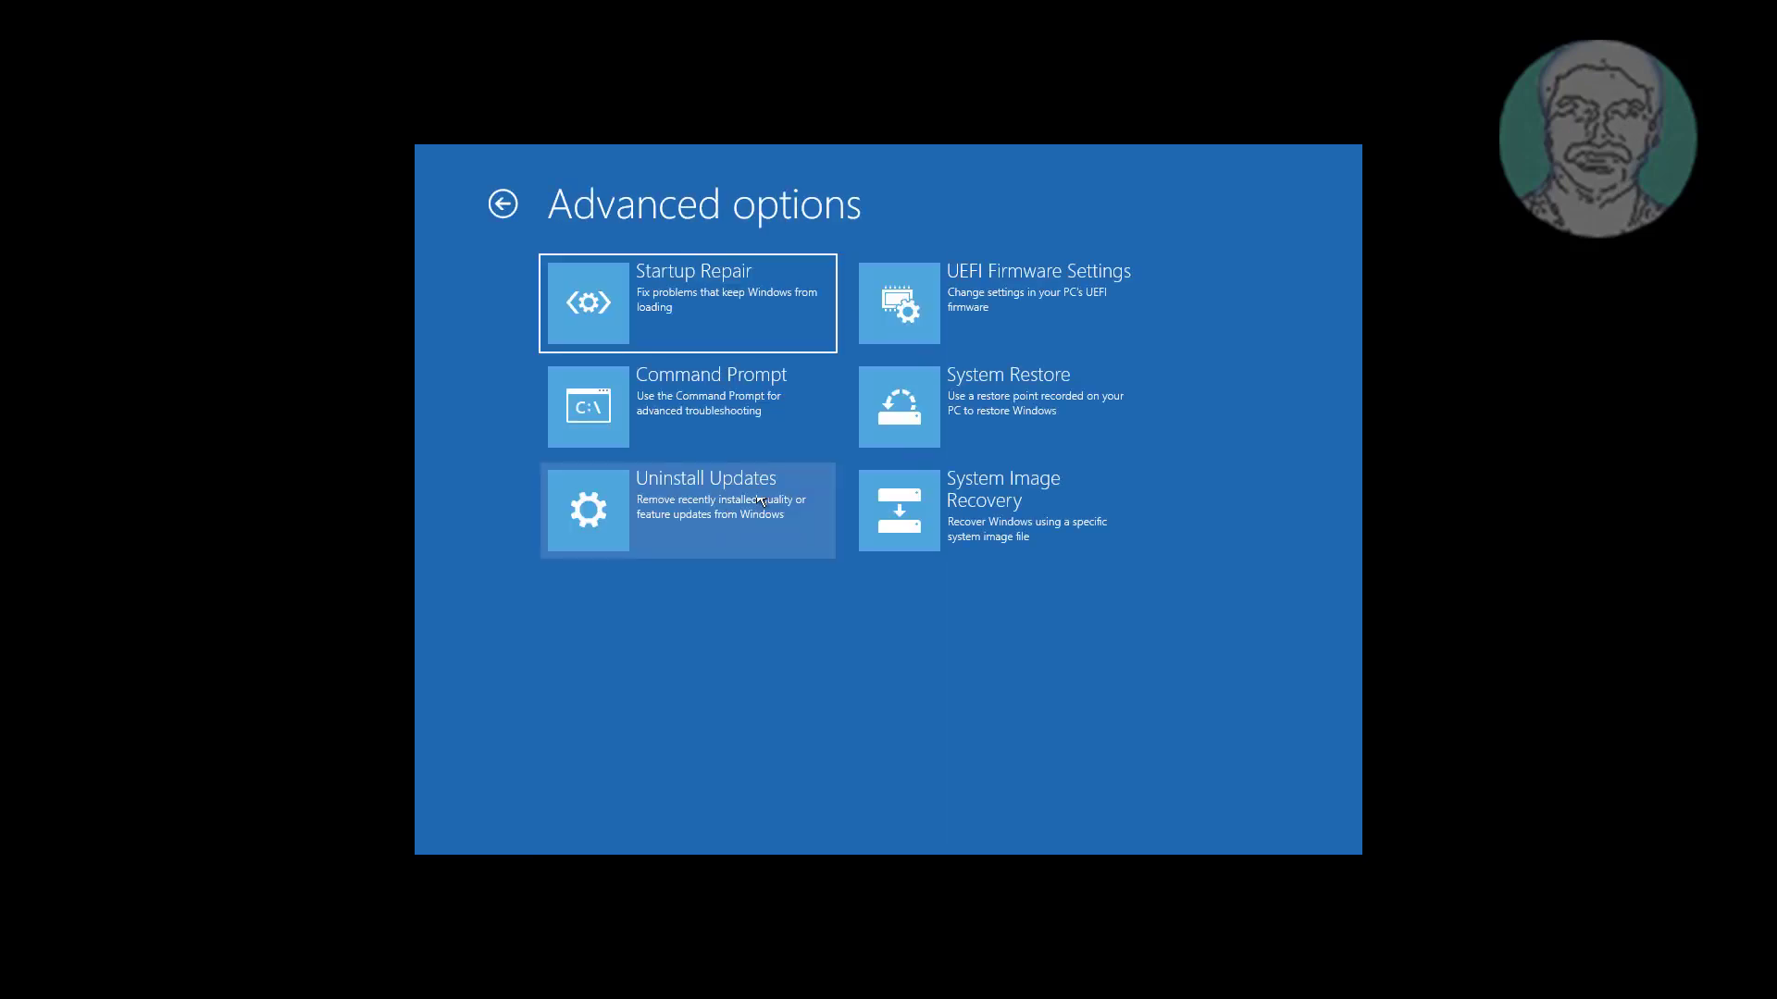
{"action": "left_click", "coordinate": [689, 404]}
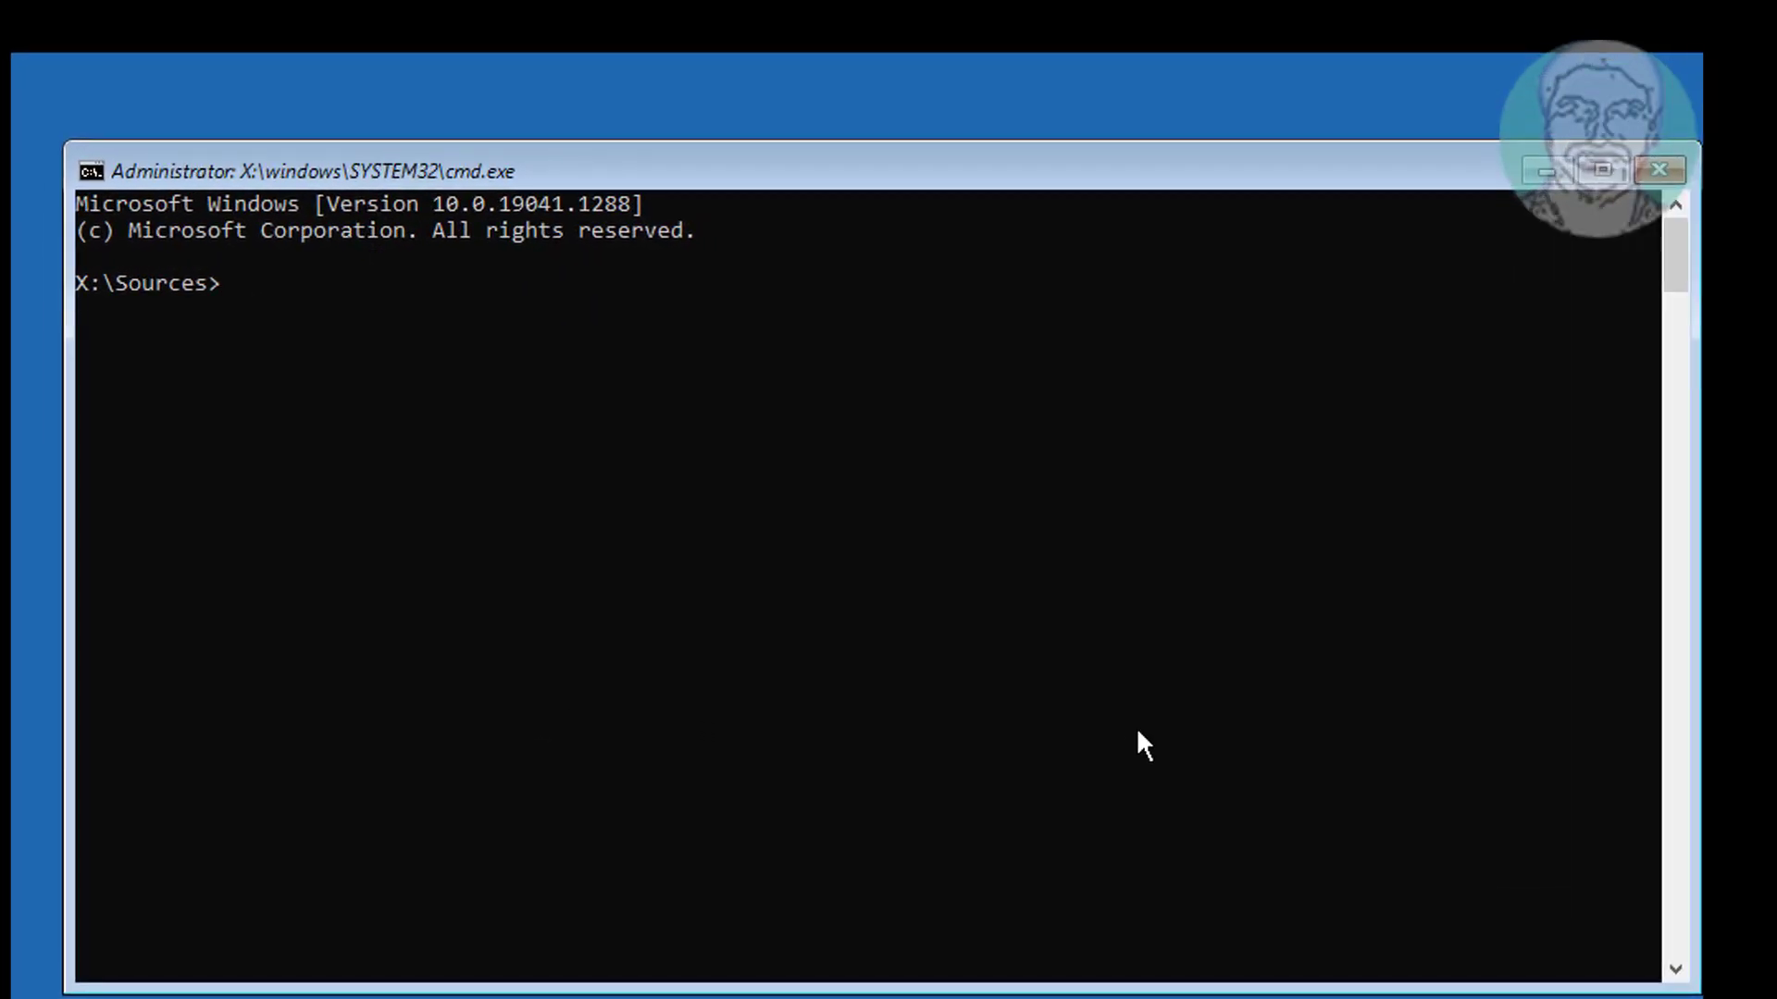
{"action": "type", "text": "diskpart"}
List disks in DiskPart, confirm the 180 GB and 60 GB disks are GPT, and exit.
{"action": "key", "text": "Return"}
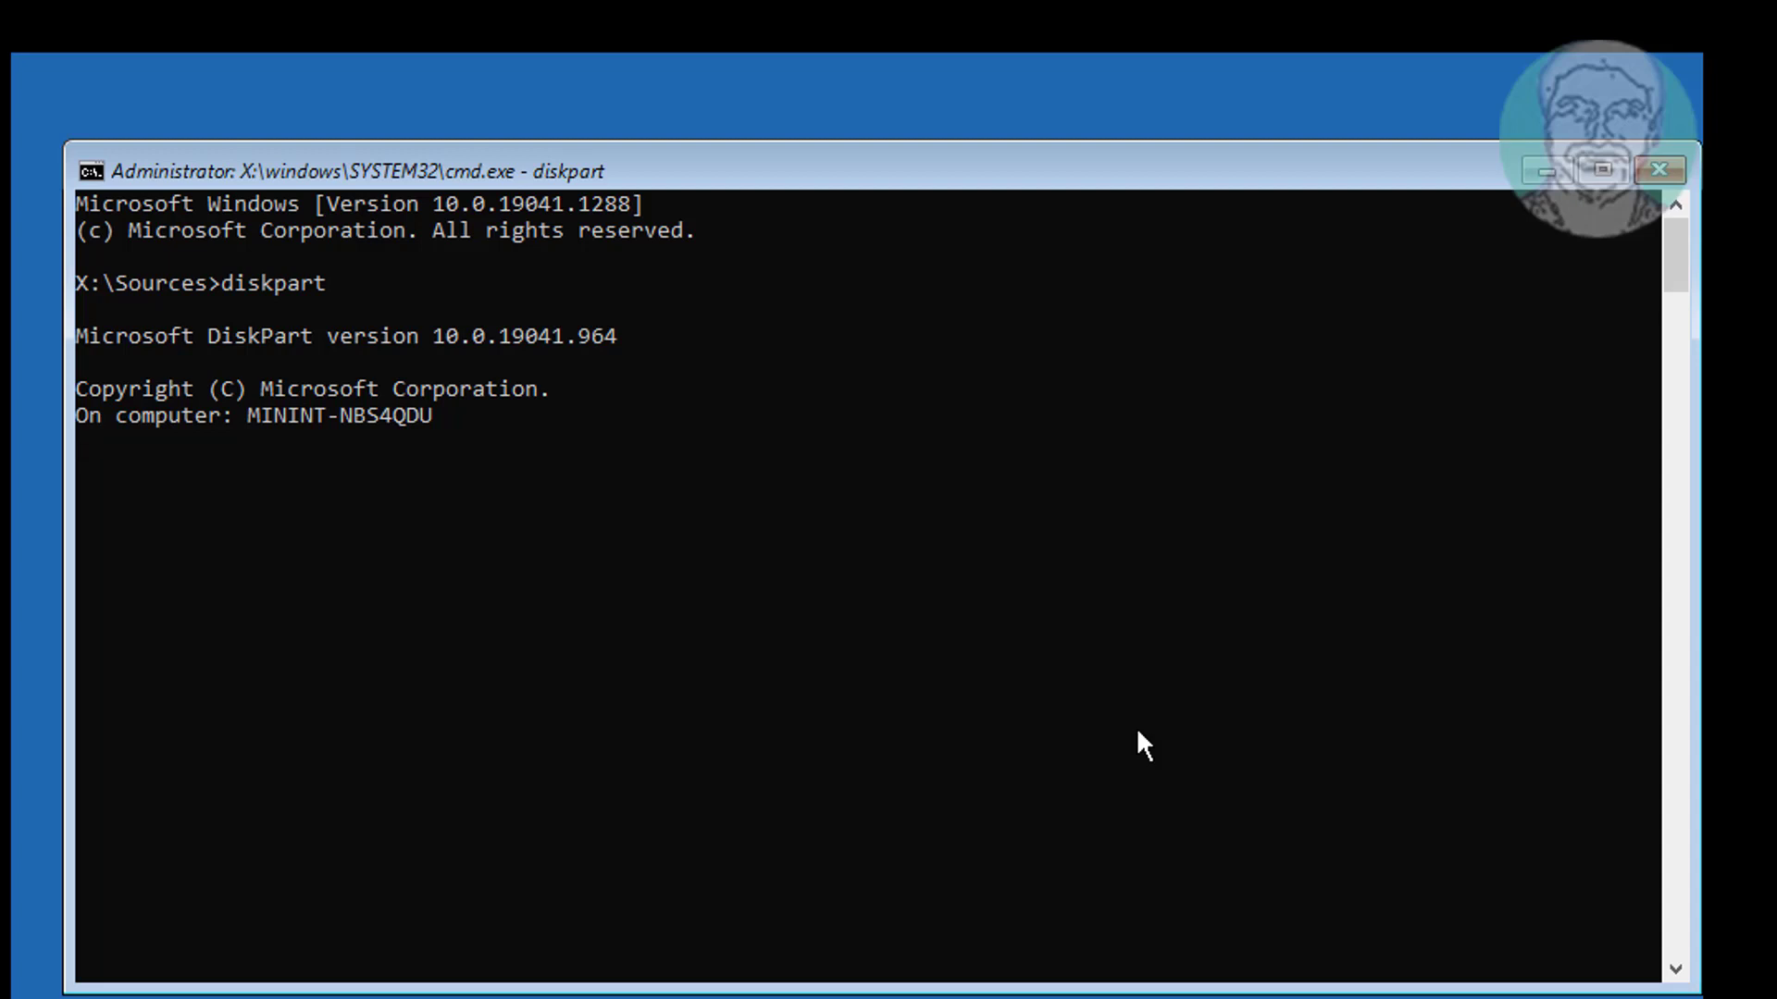
{"action": "type", "text": "list disk"}
{"action": "key", "text": "Return"}
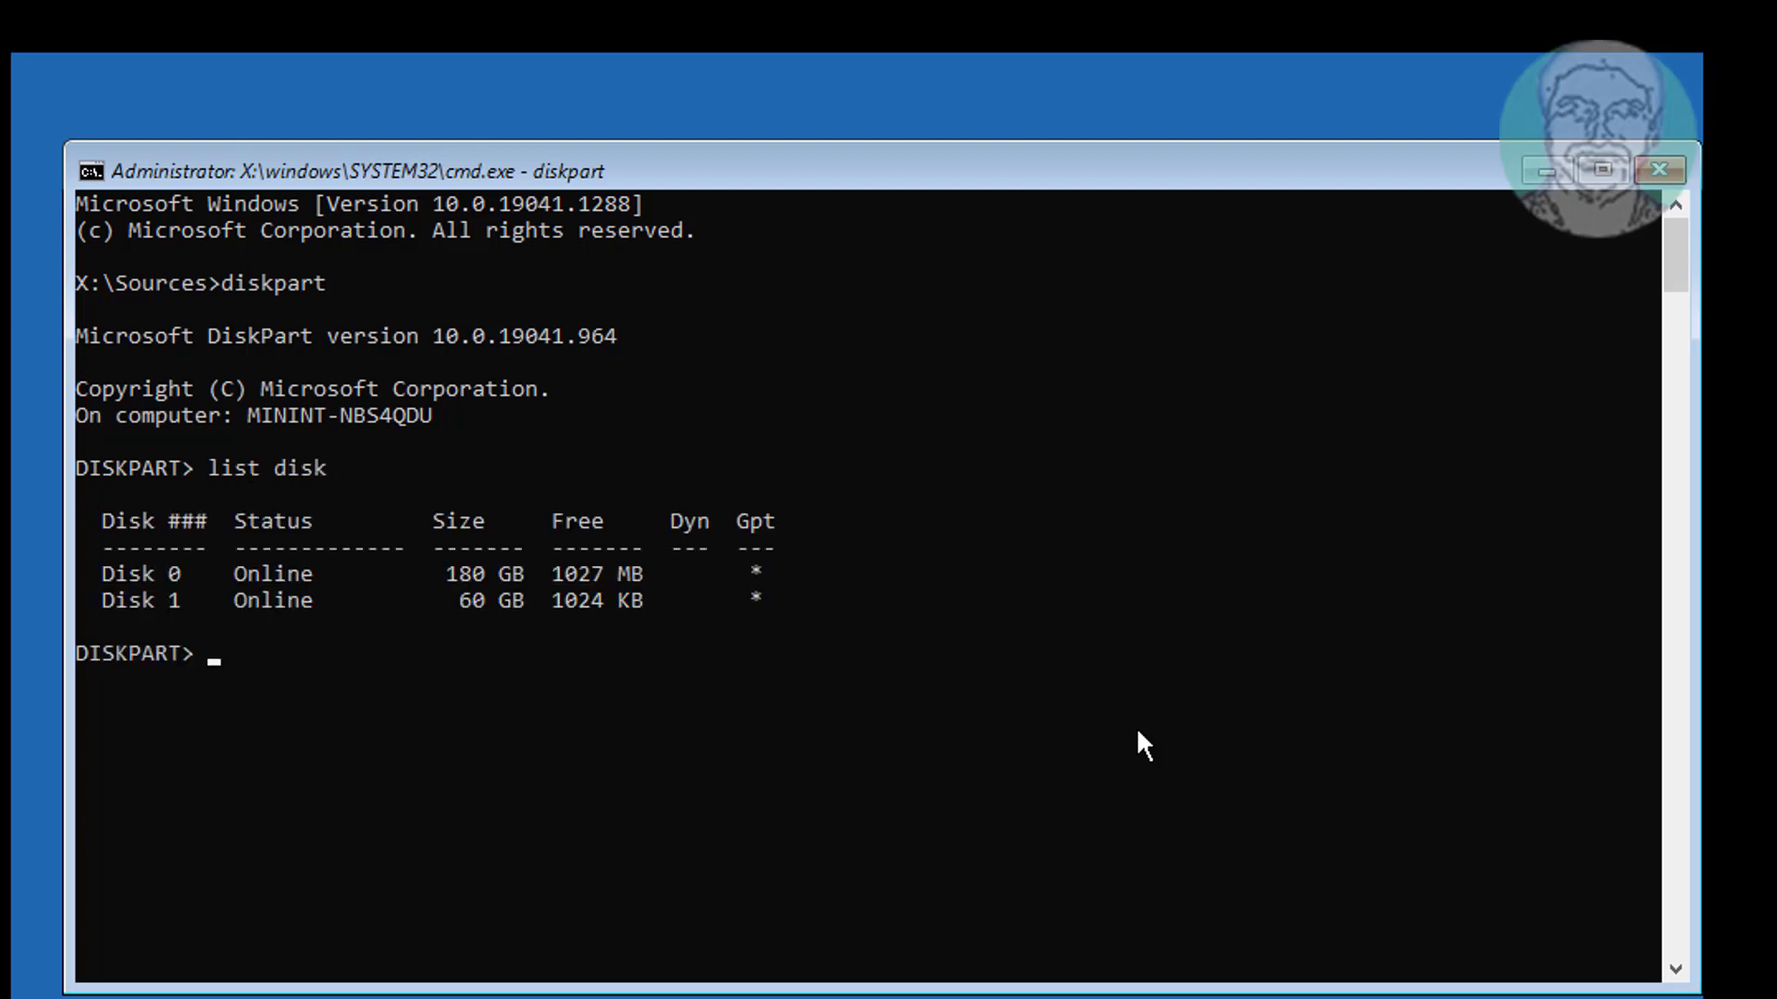
{"action": "left_click_drag", "start_coordinate": [784, 564], "coordinate": [150, 578]}
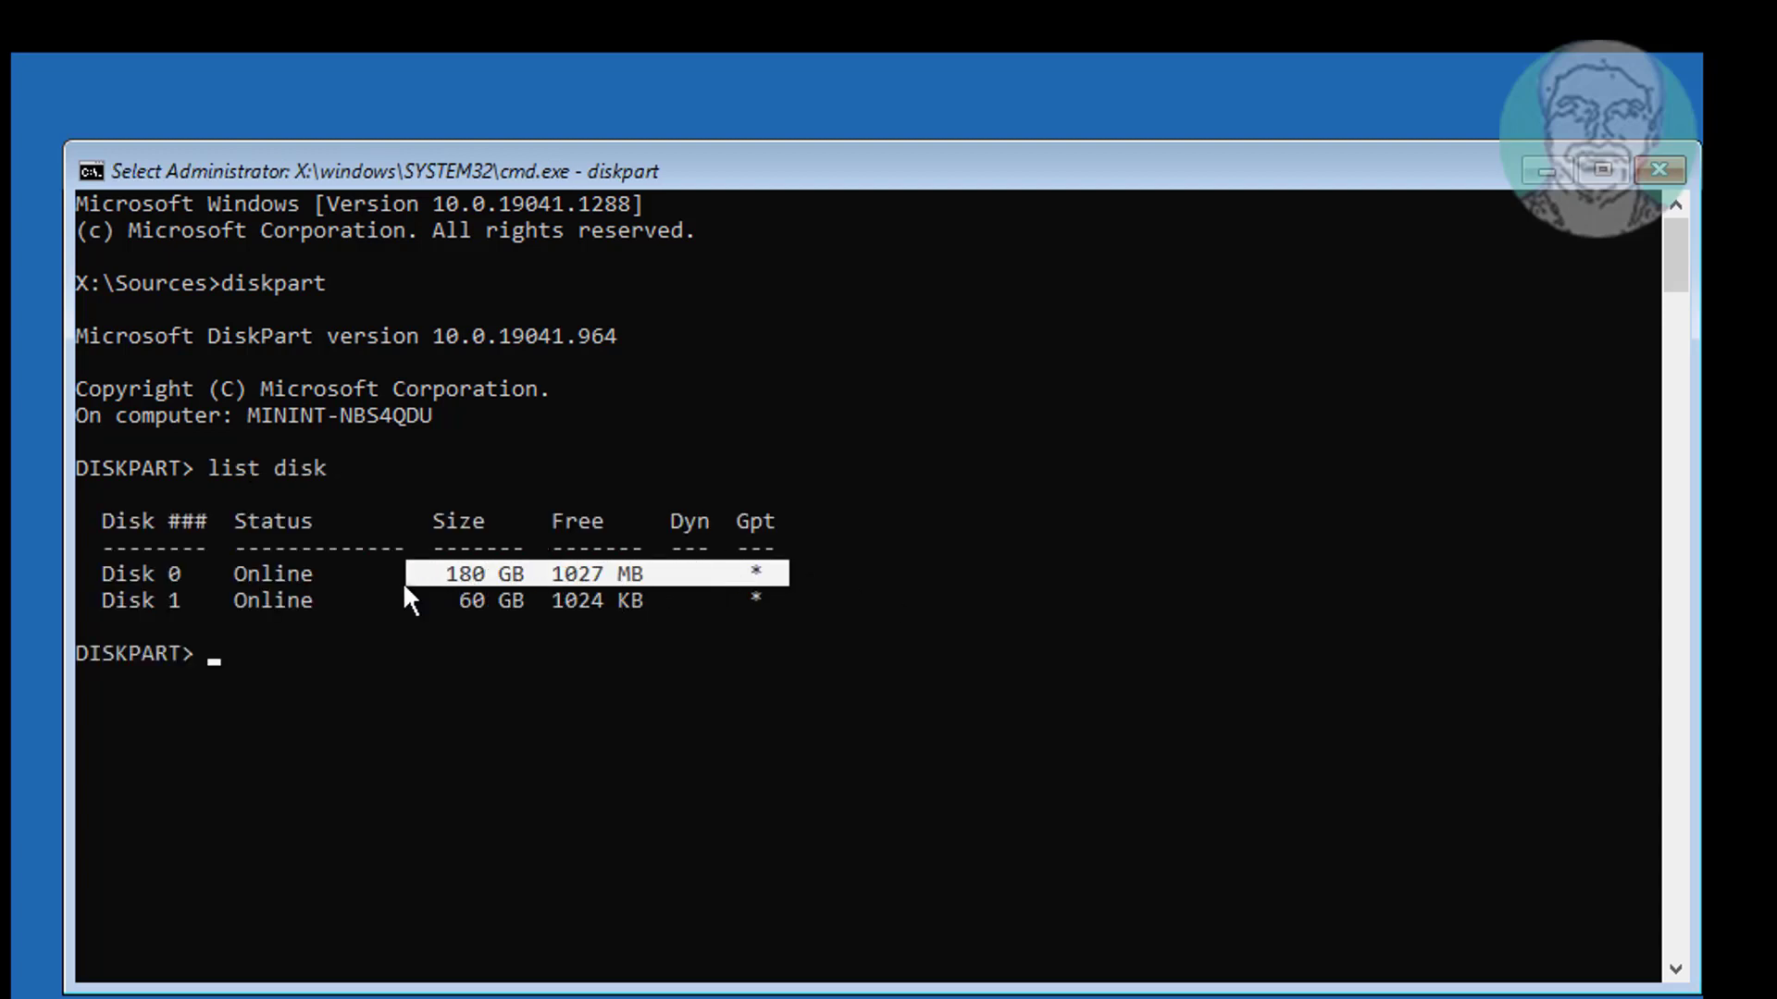
{"action": "left_click", "coordinate": [874, 617]}
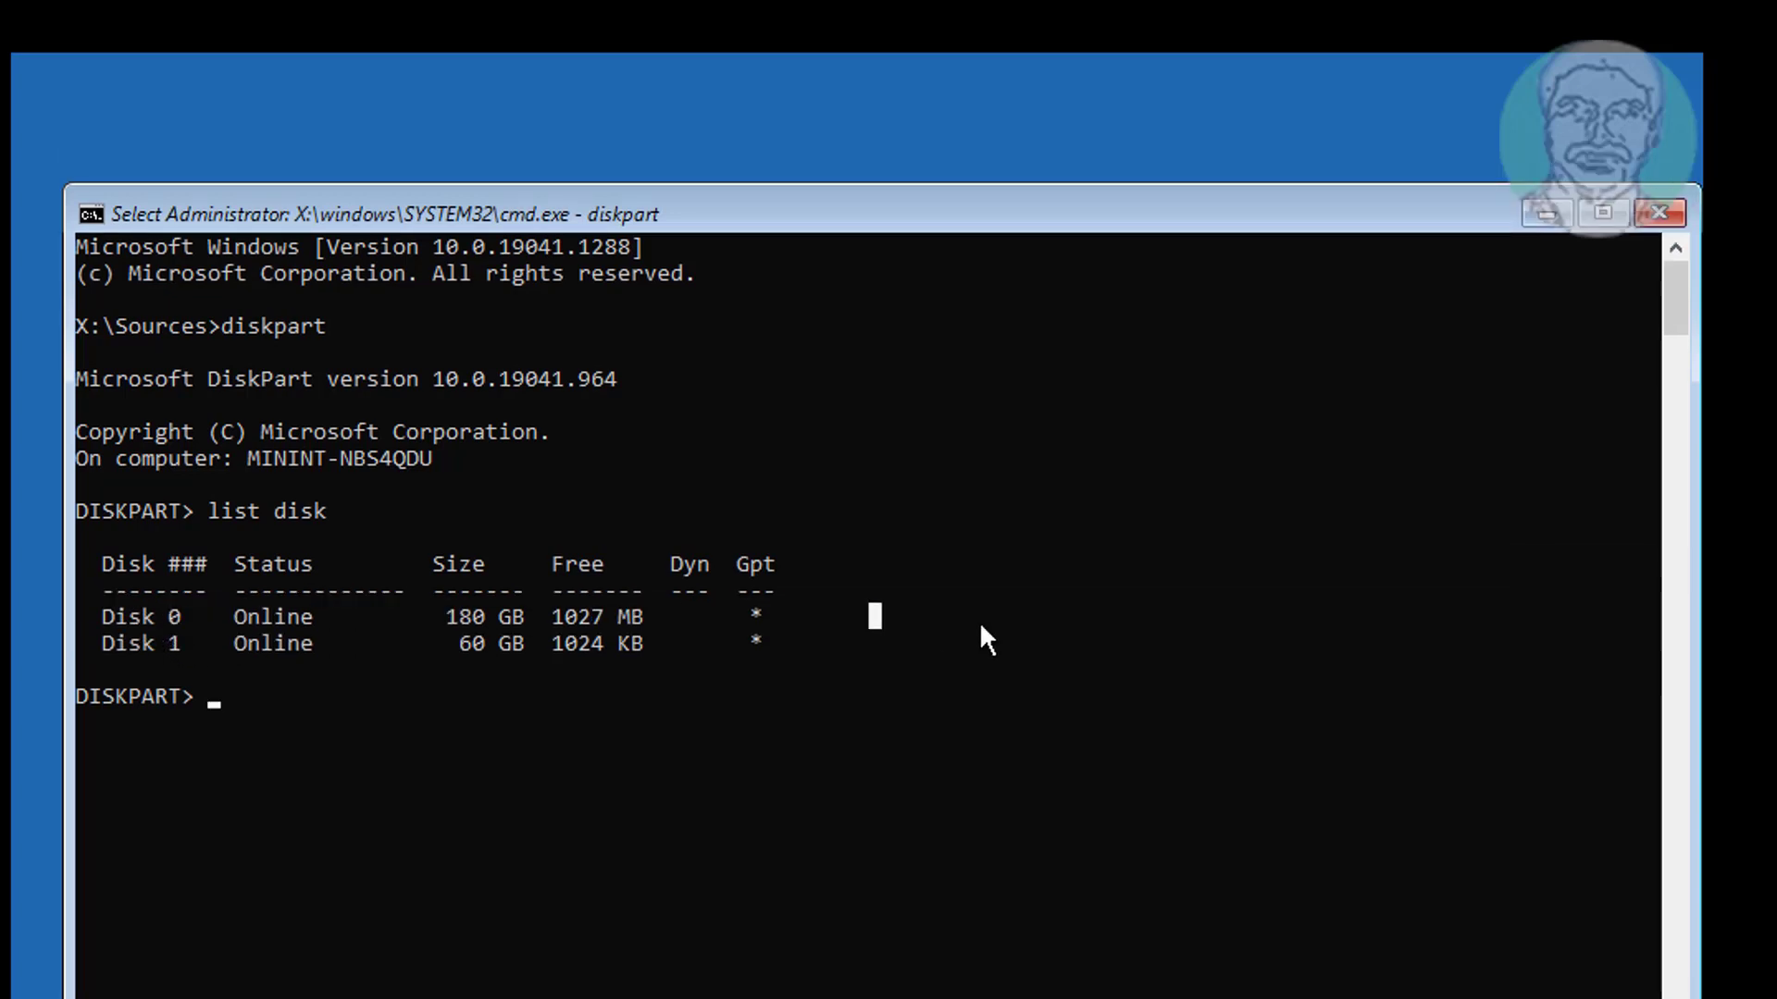
{"action": "type", "text": "exit"}
{"action": "key", "text": "Return"}
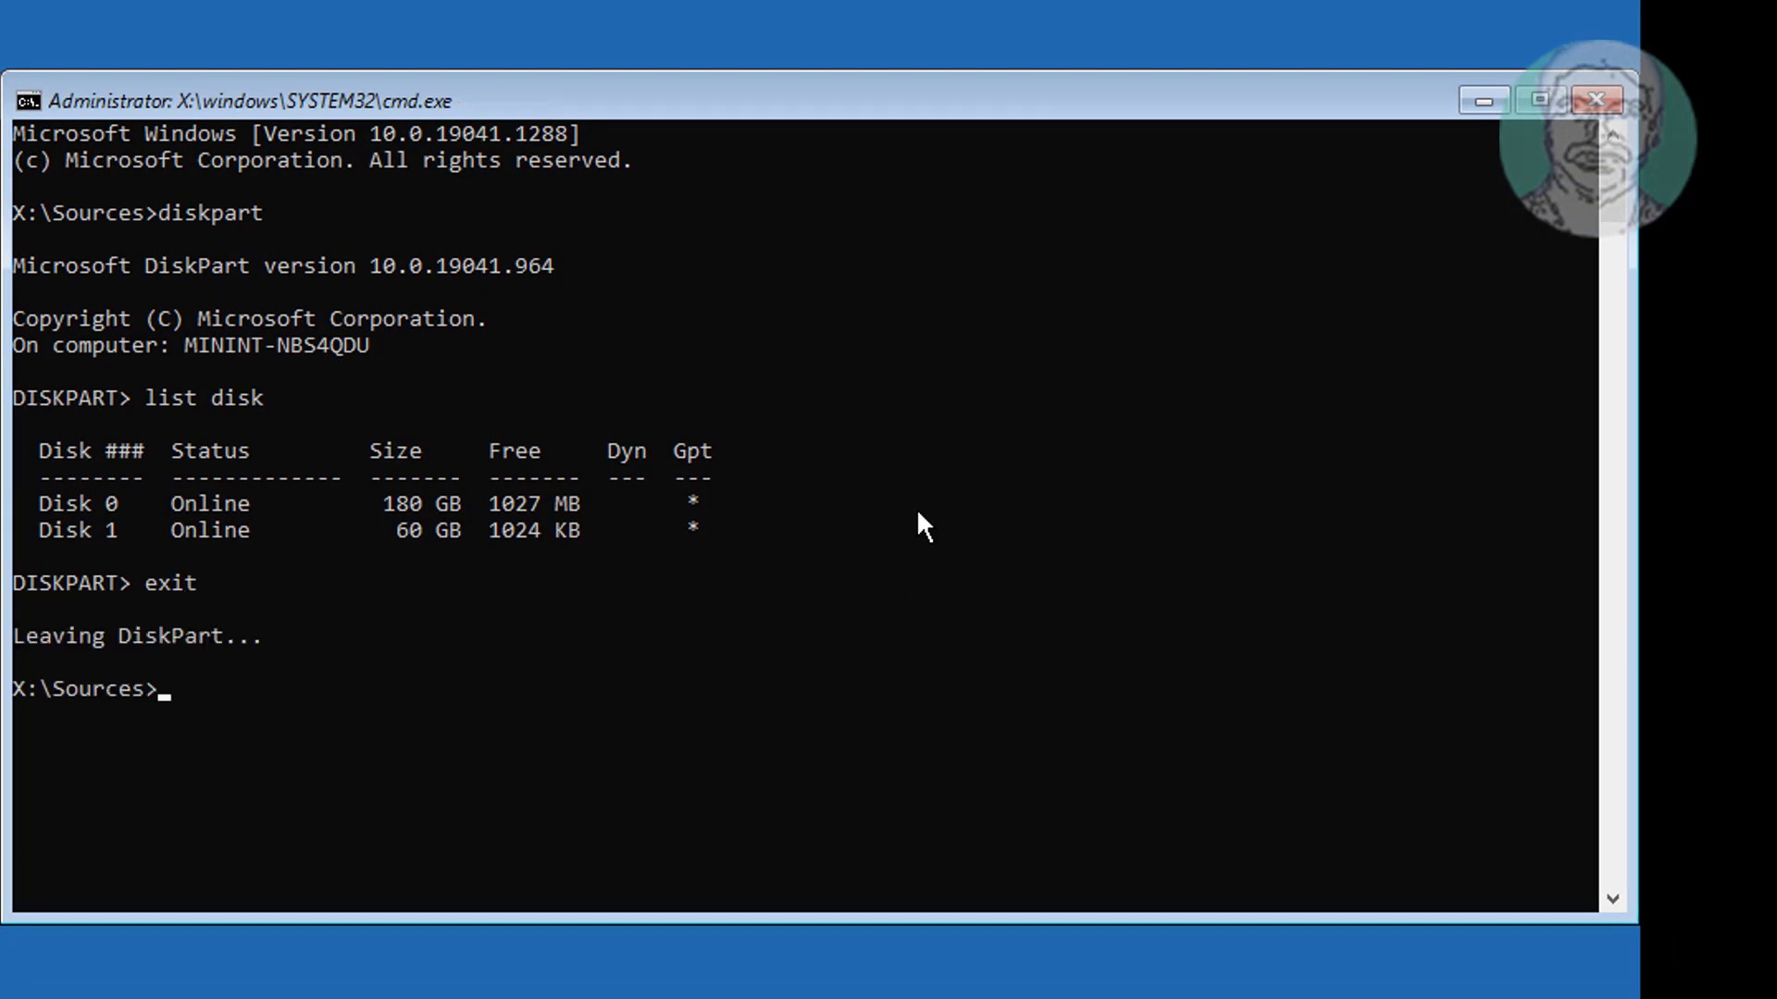
{"action": "type", "text": "bcdedit"}
{"action": "key", "text": "Return"}
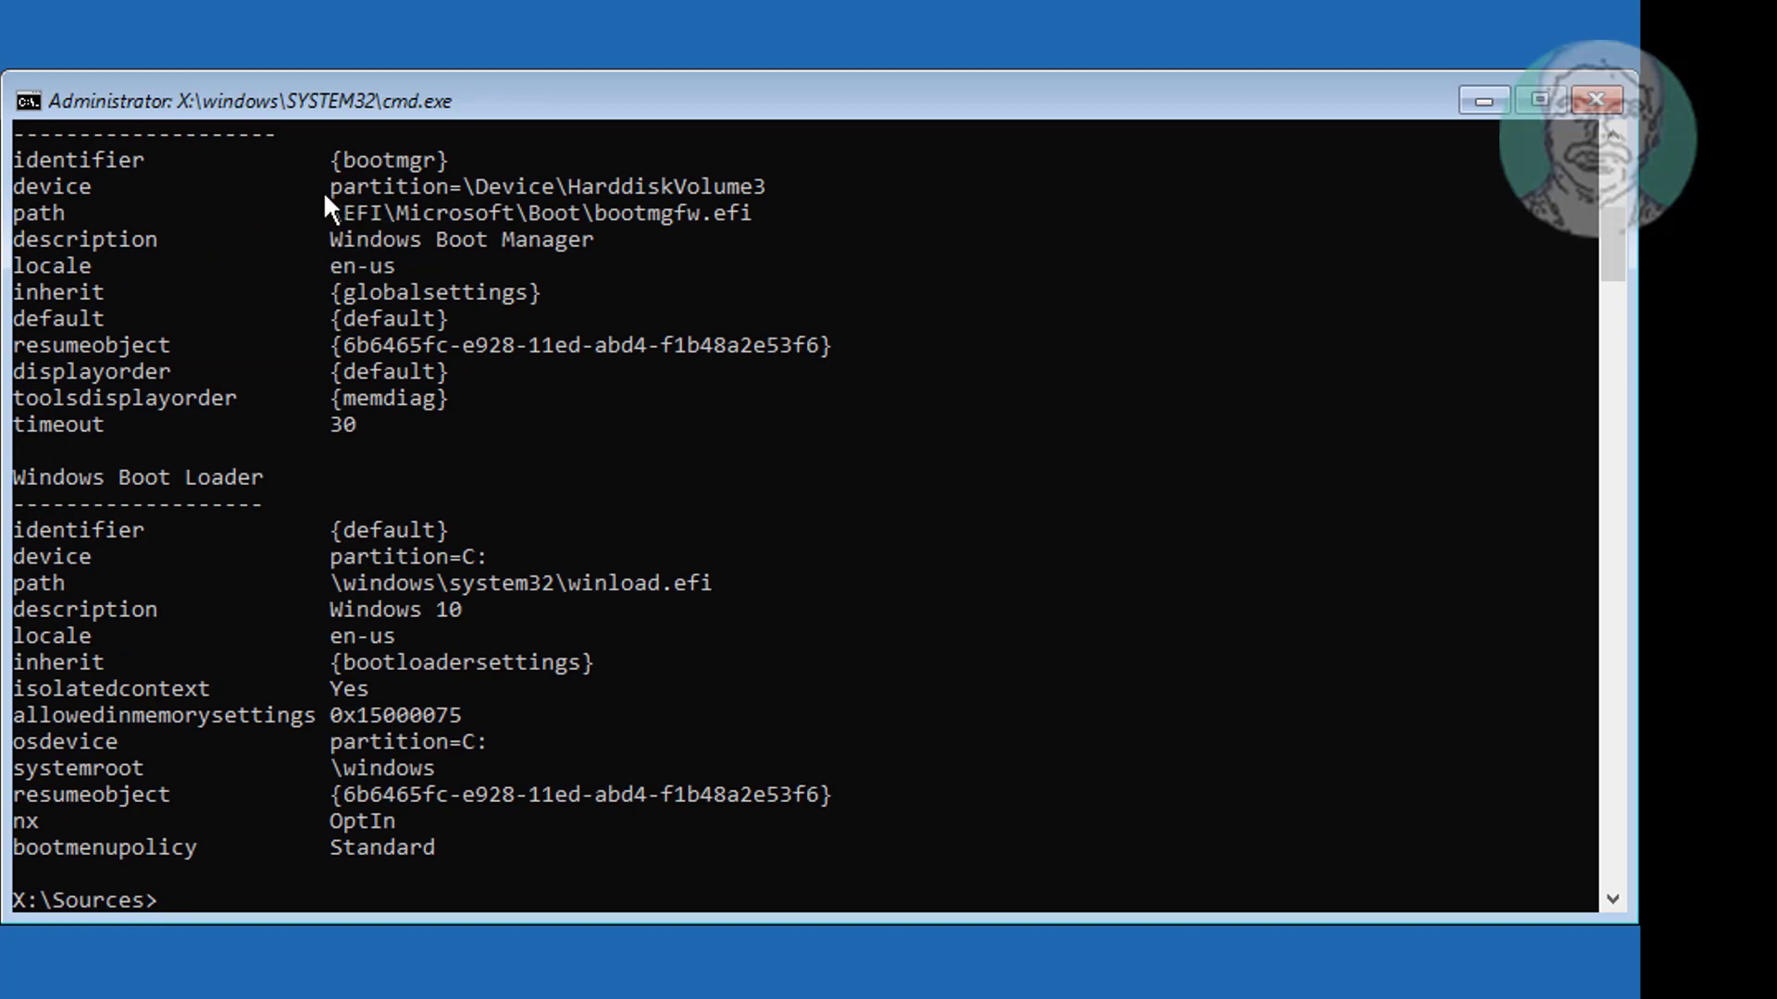
{"action": "left_click_drag", "start_coordinate": [324, 190], "coordinate": [440, 207]}
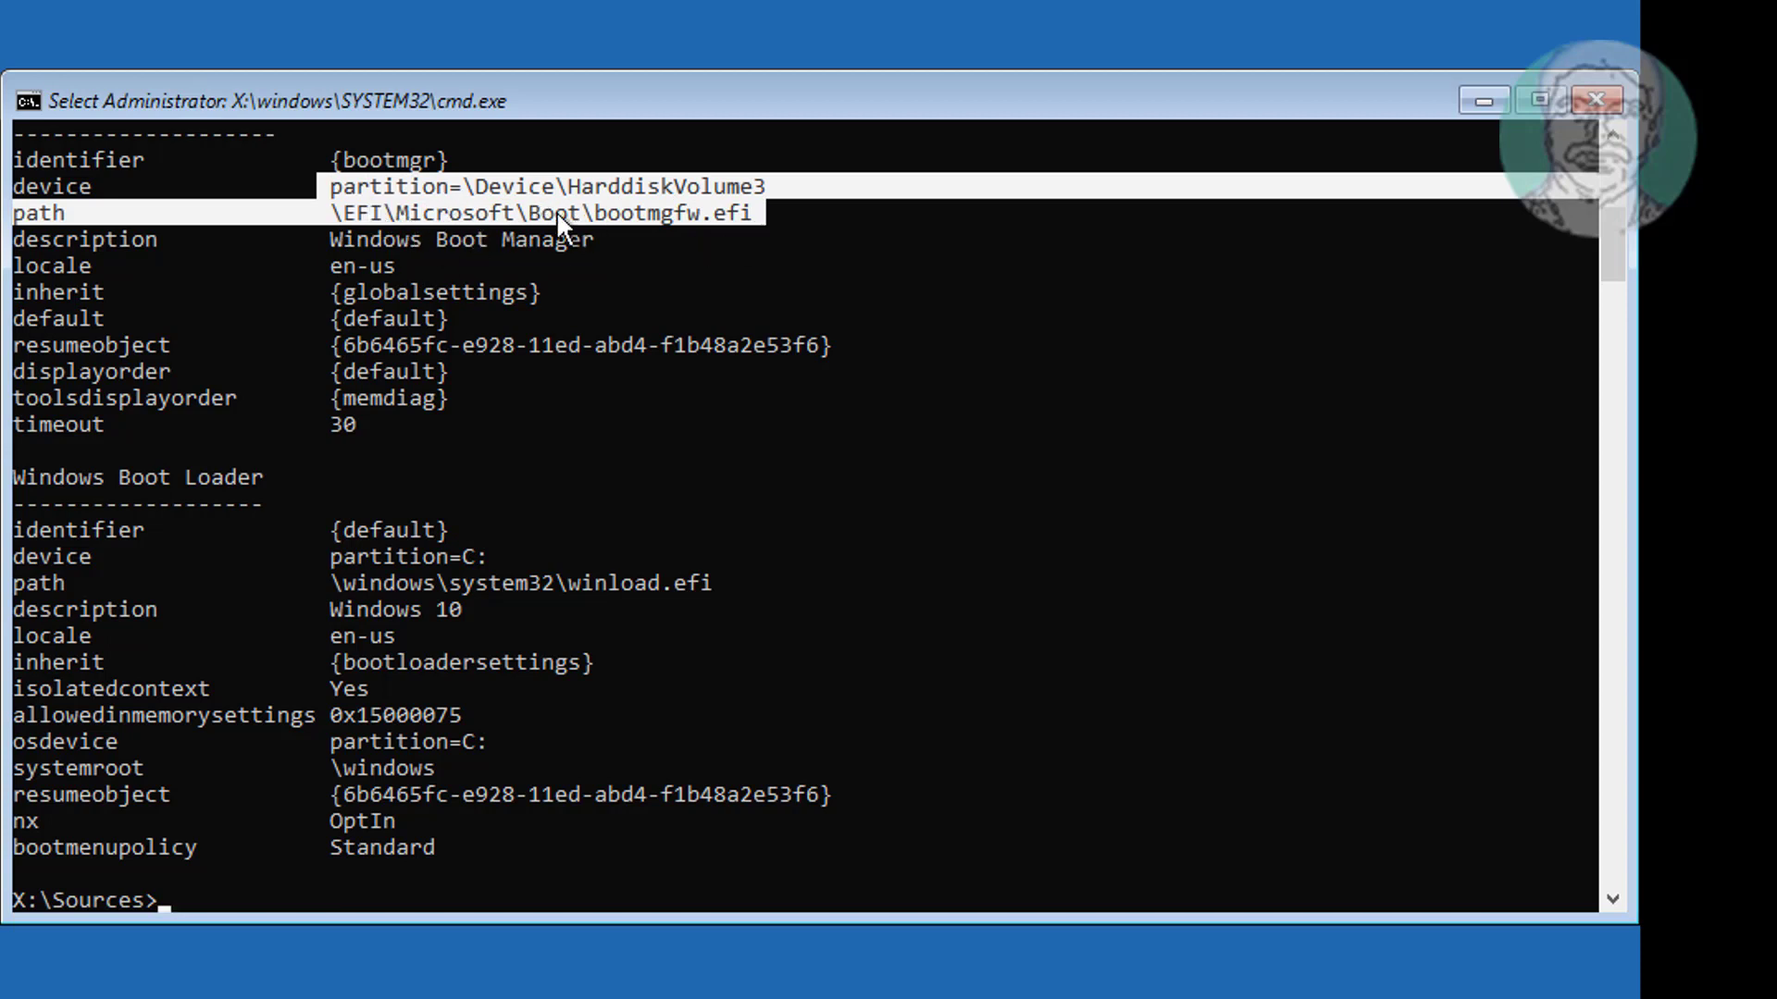
{"action": "left_click", "coordinate": [310, 584]}
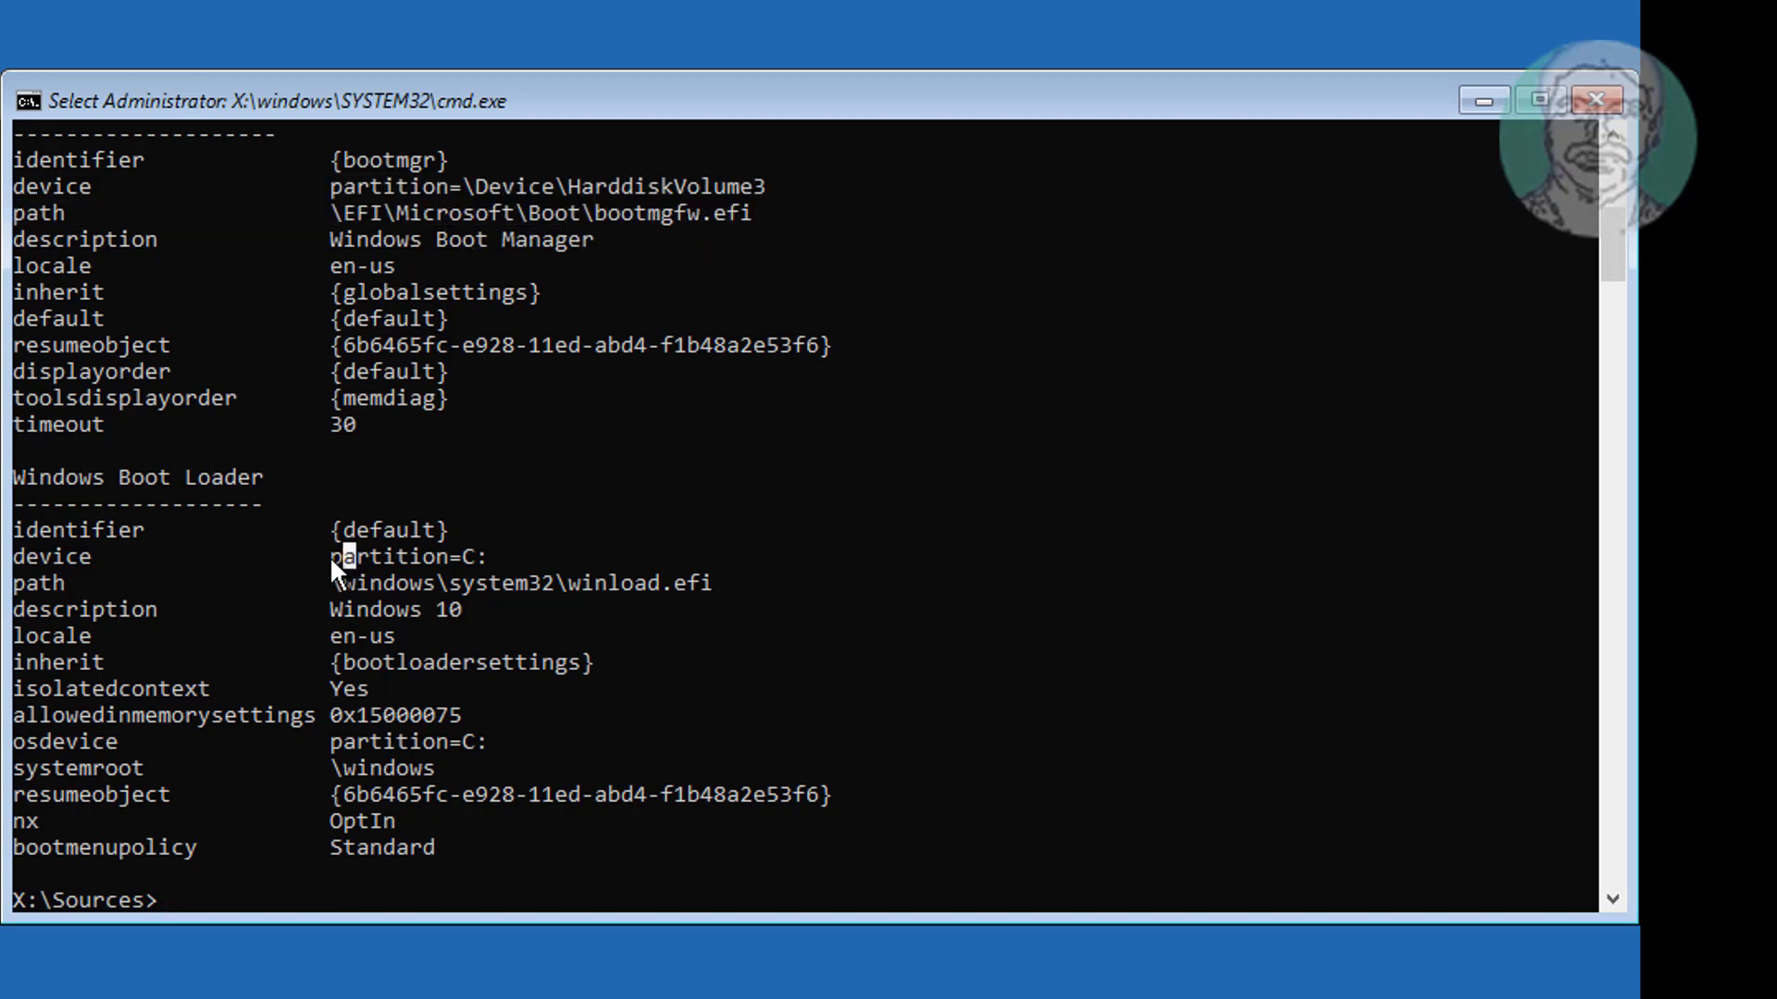
{"action": "left_click_drag", "start_coordinate": [346, 558], "coordinate": [739, 583]}
{"action": "type", "text": "diskpart"}
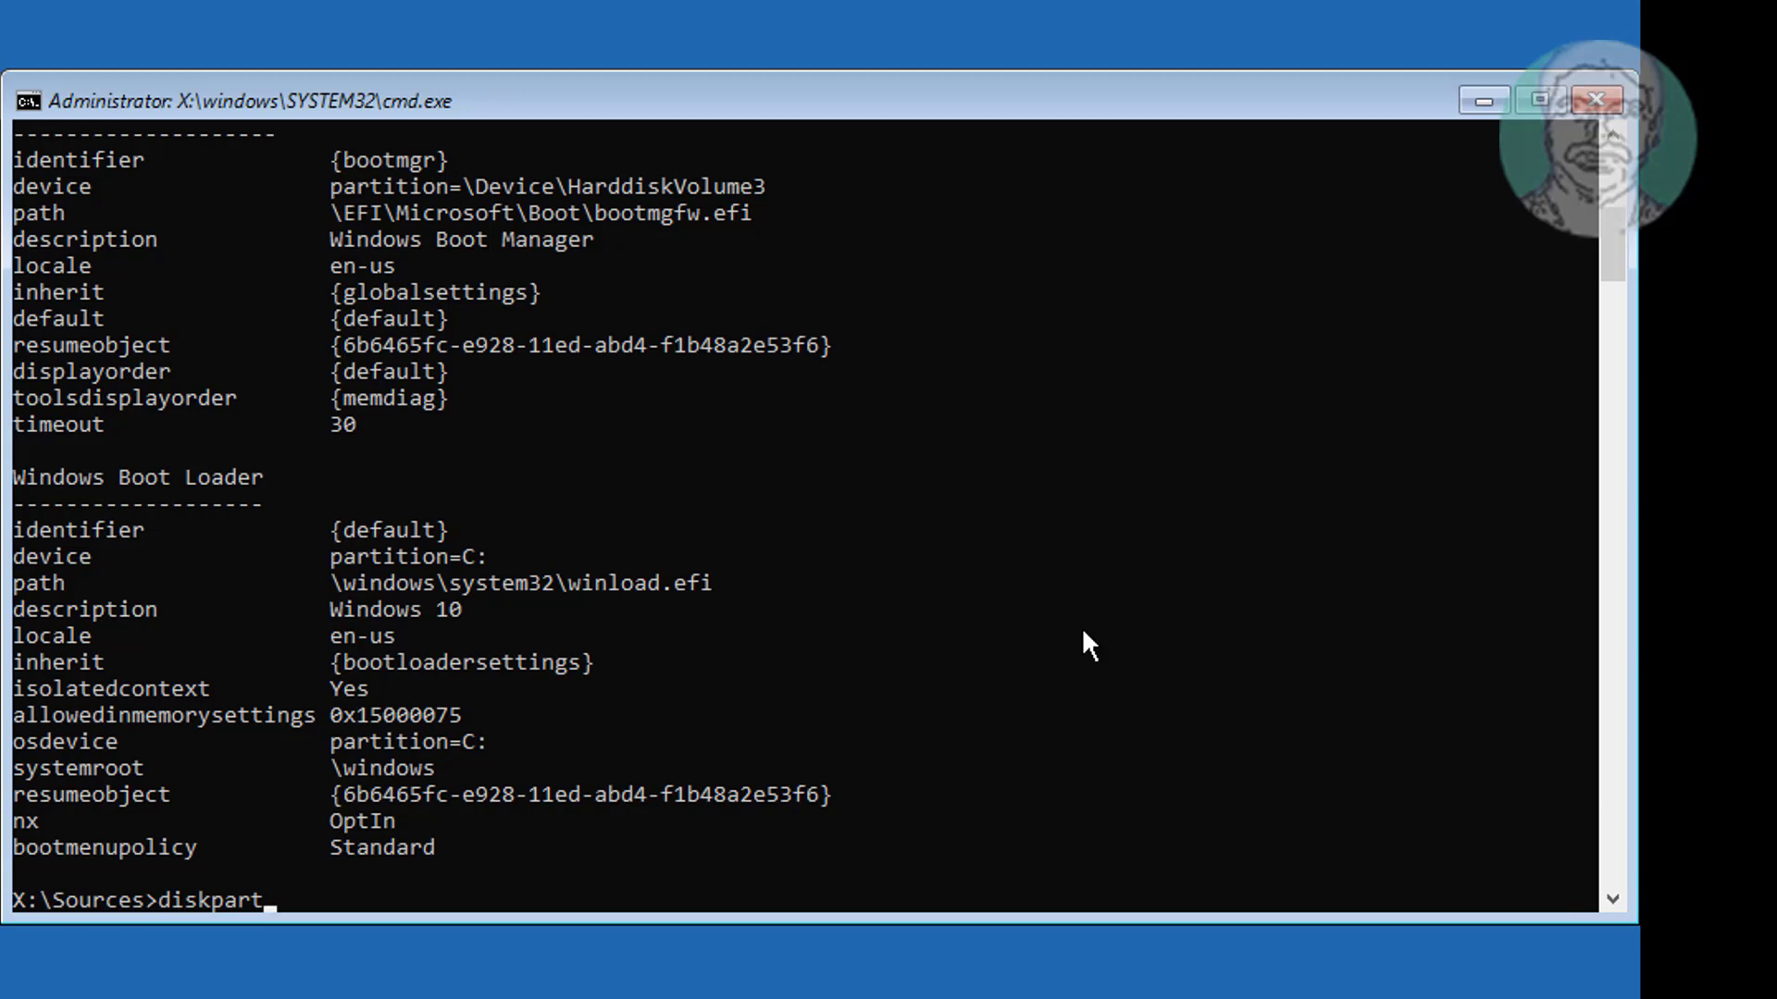
Start DiskPart, list the disks, and select Disk 0.
{"action": "key", "text": "Return"}
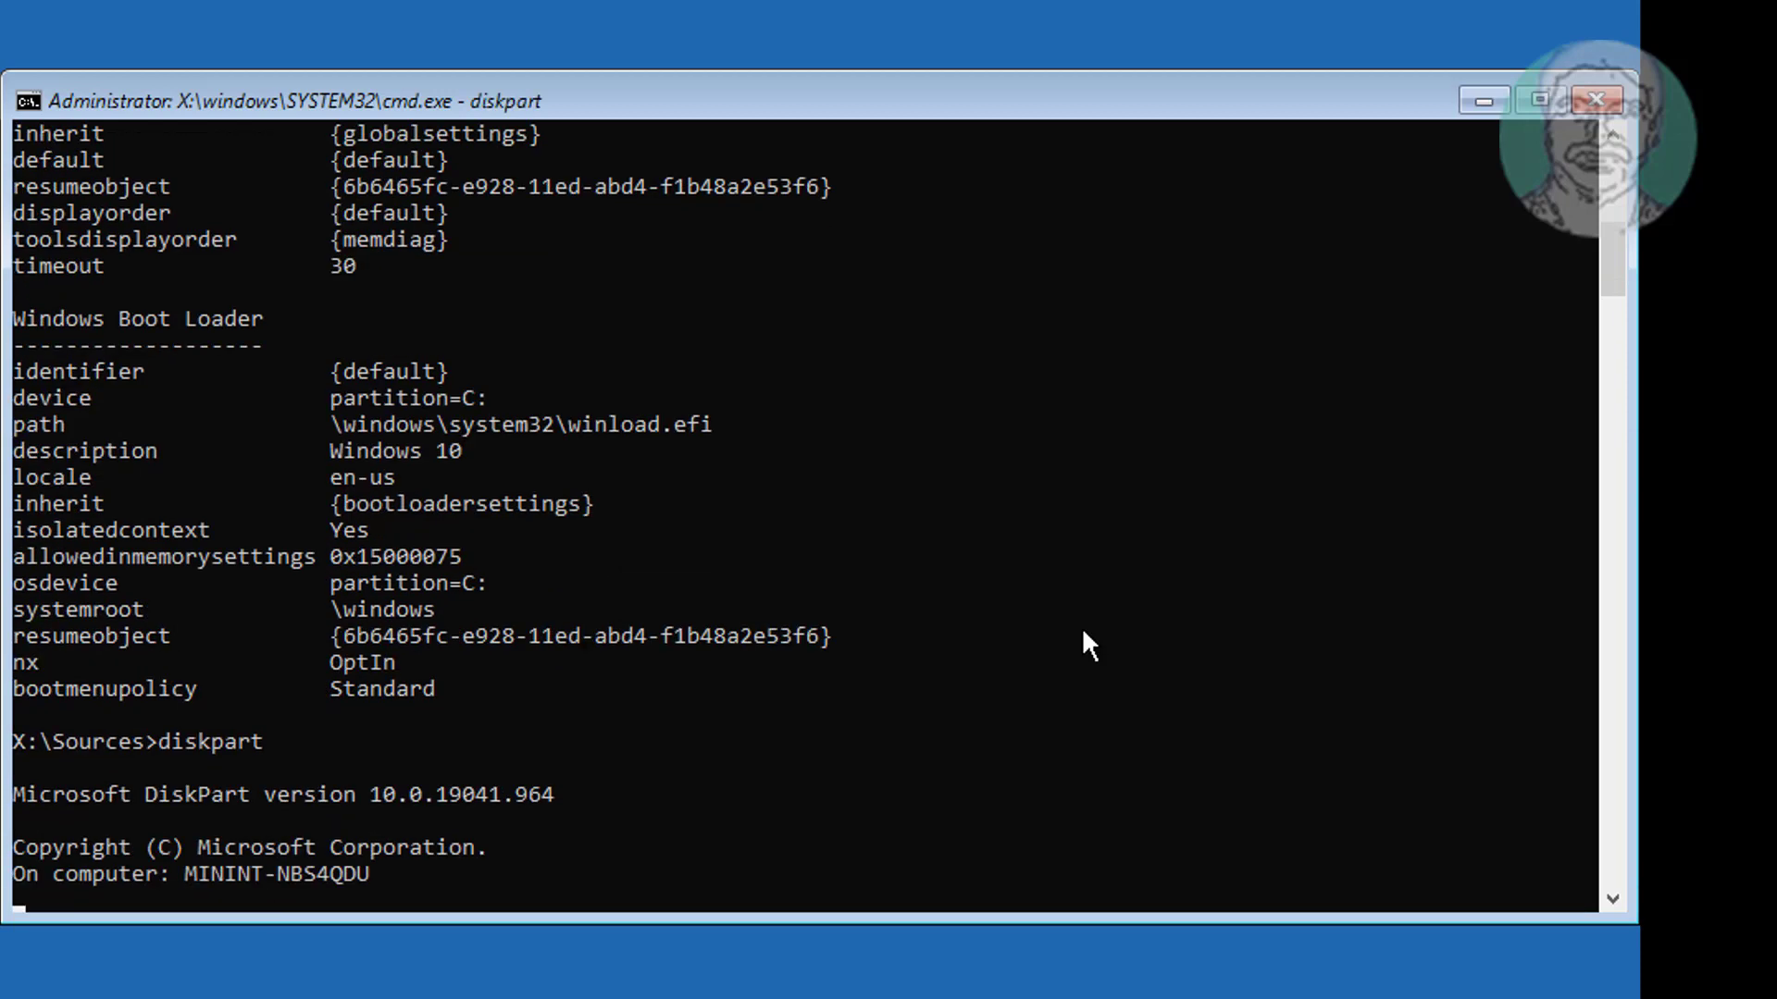
{"action": "type", "text": "list disk"}
{"action": "key", "text": "Return"}
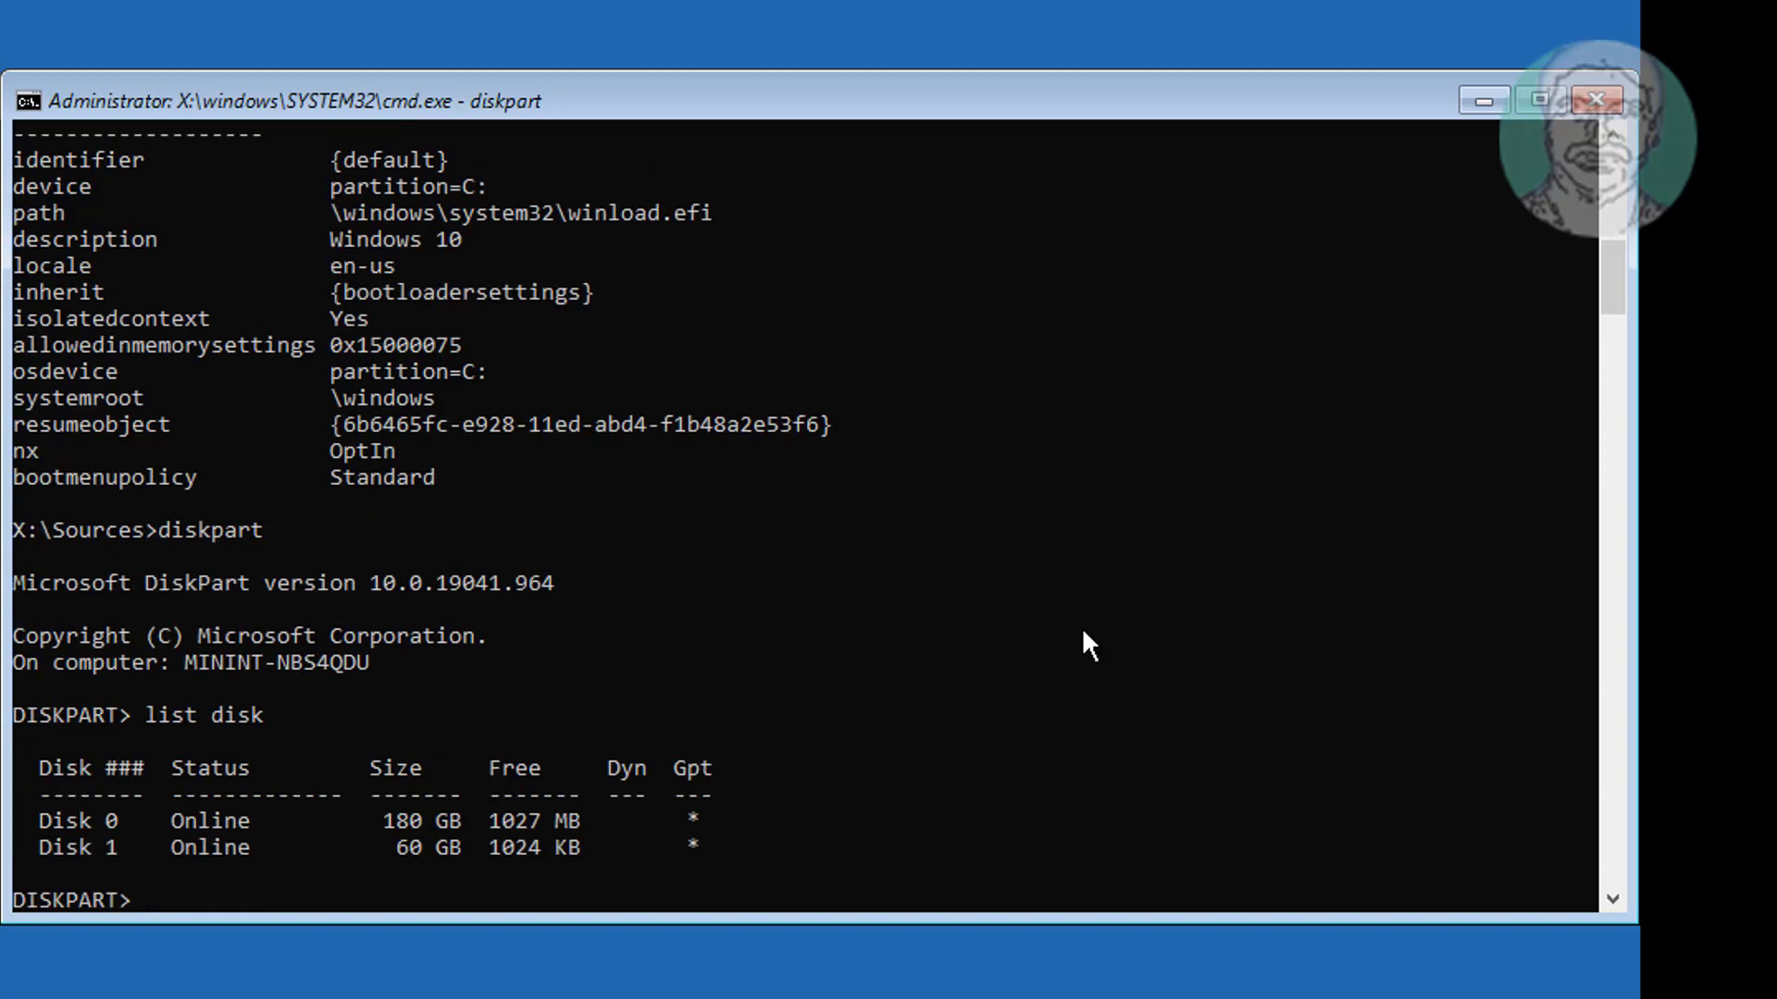
{"action": "type", "text": "sel disk "}
{"action": "type", "text": "0"}
{"action": "key", "text": "Return"}
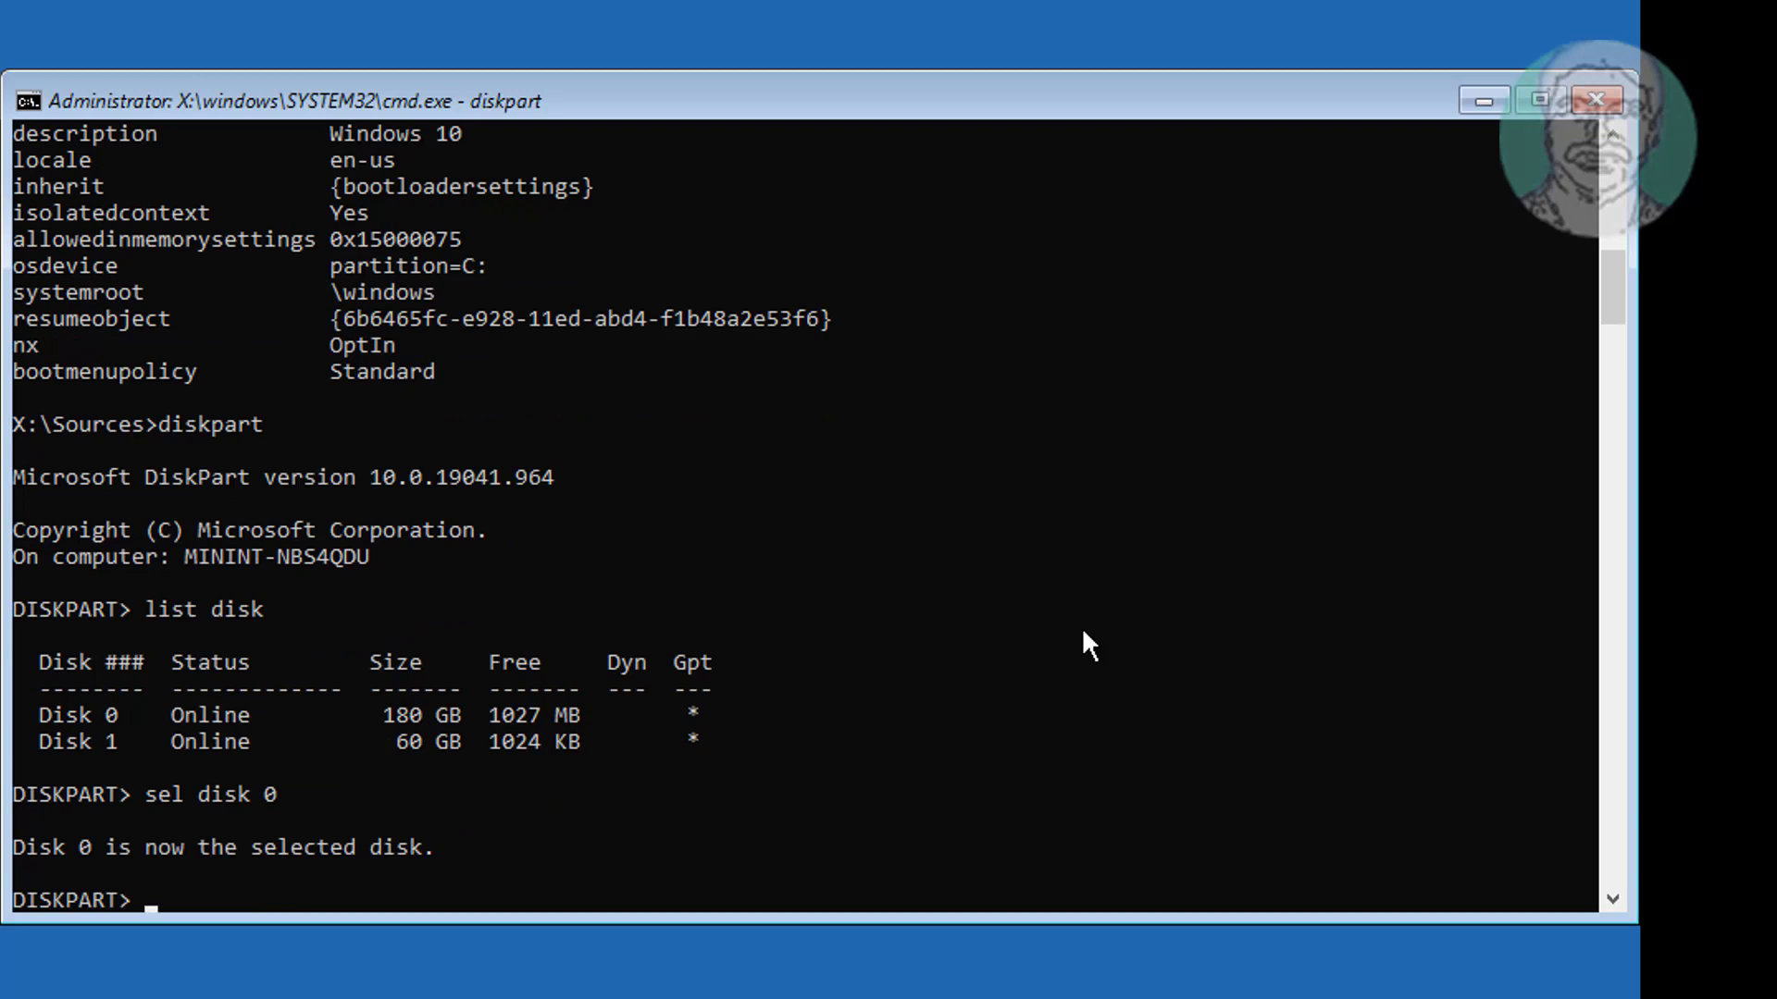
{"action": "type", "text": "list"}
{"action": "type", "text": " vol"}
List volumes and partitions, locating the 1024 MB FAT32 system Partition 3.
{"action": "key", "text": "Return"}
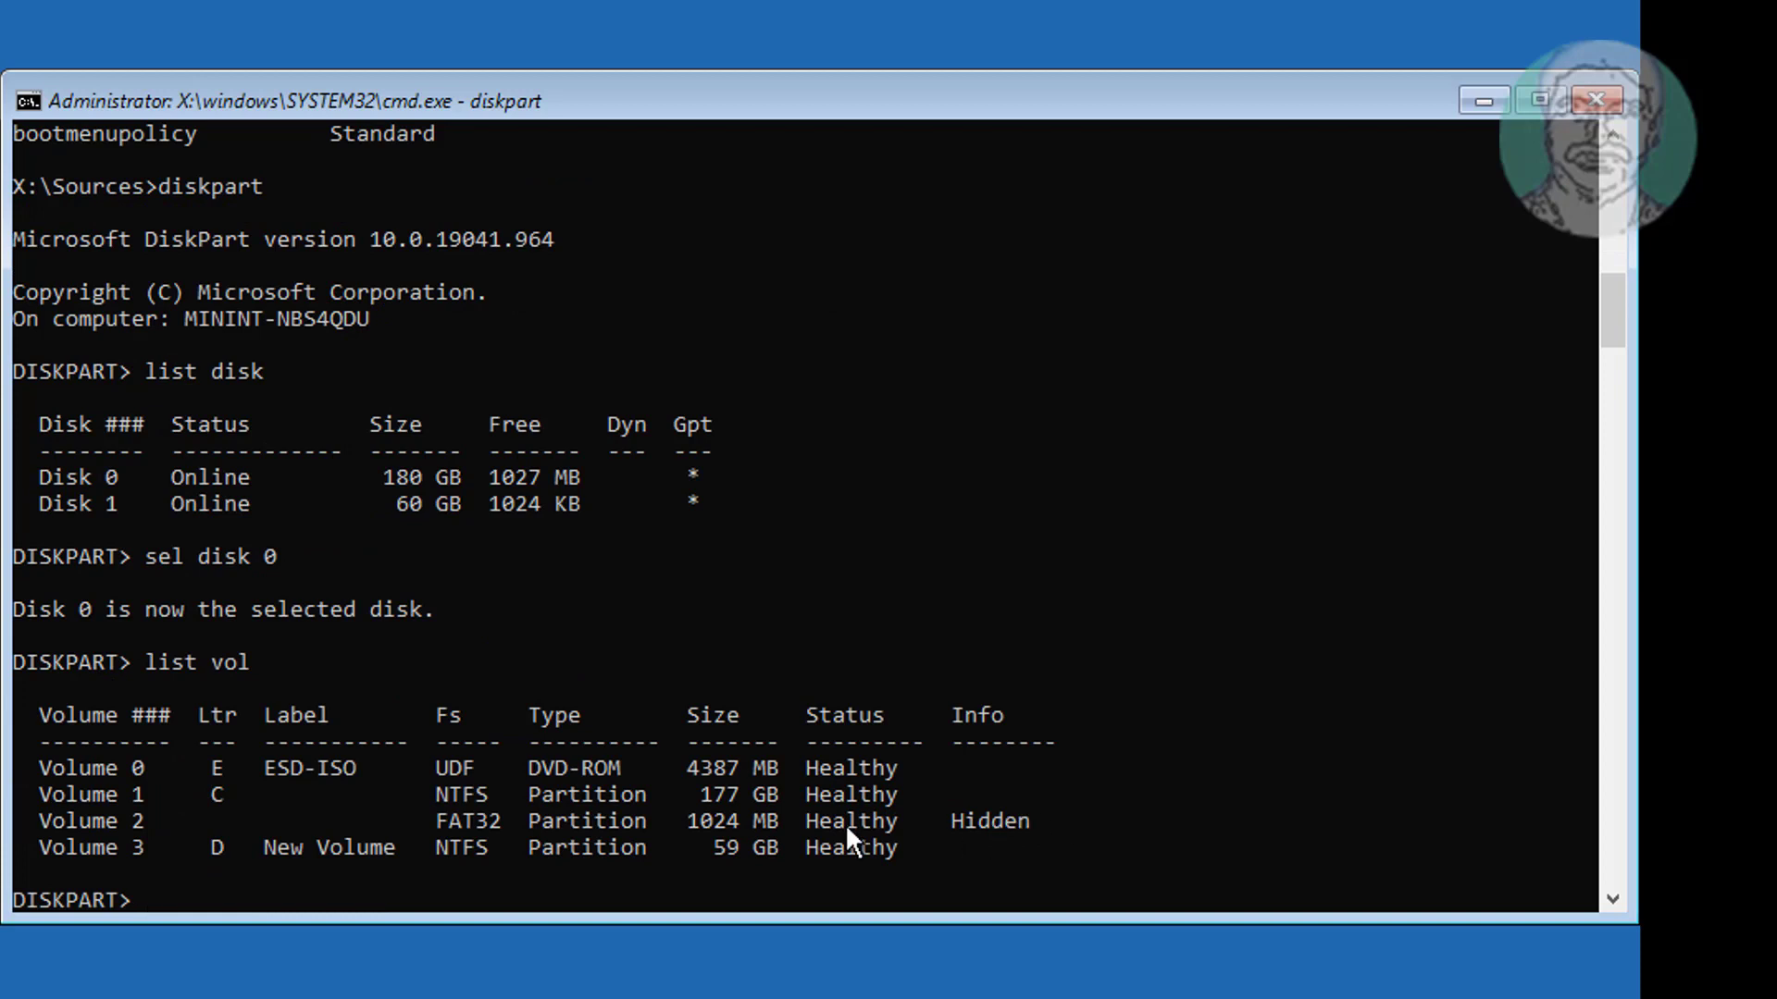
{"action": "left_click_drag", "start_coordinate": [777, 821], "coordinate": [561, 819]}
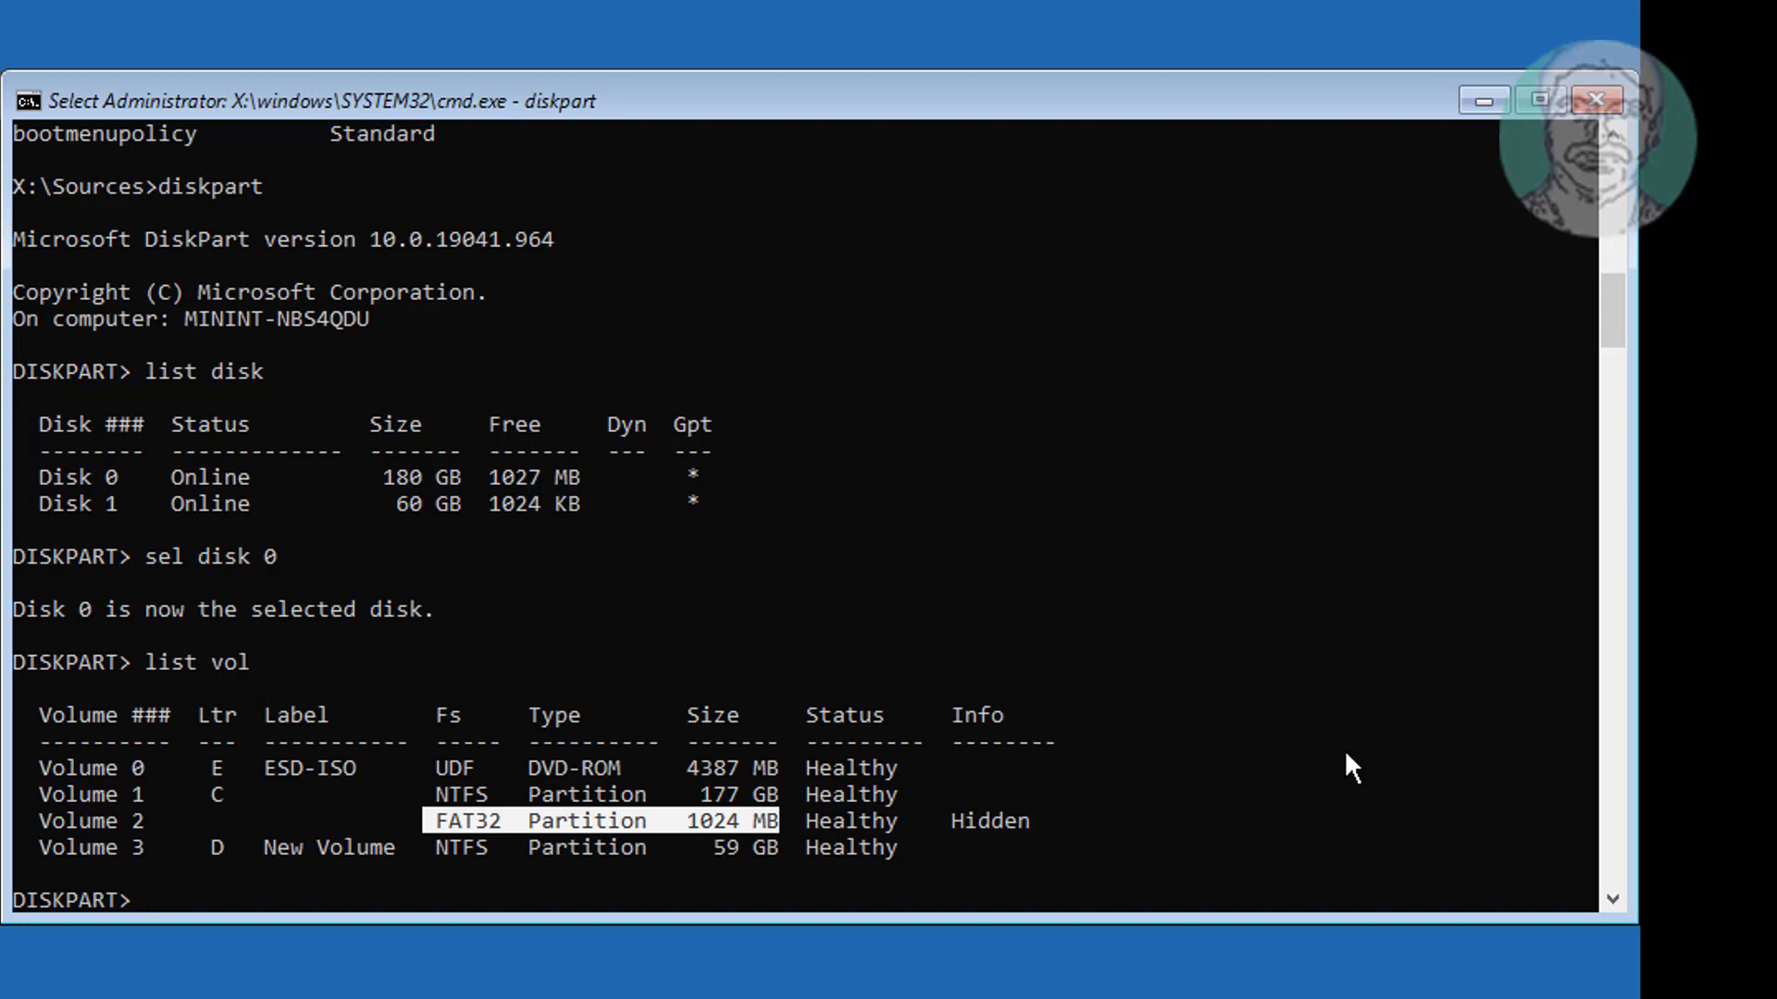
{"action": "type", "text": "list part"}
{"action": "key", "text": "Return"}
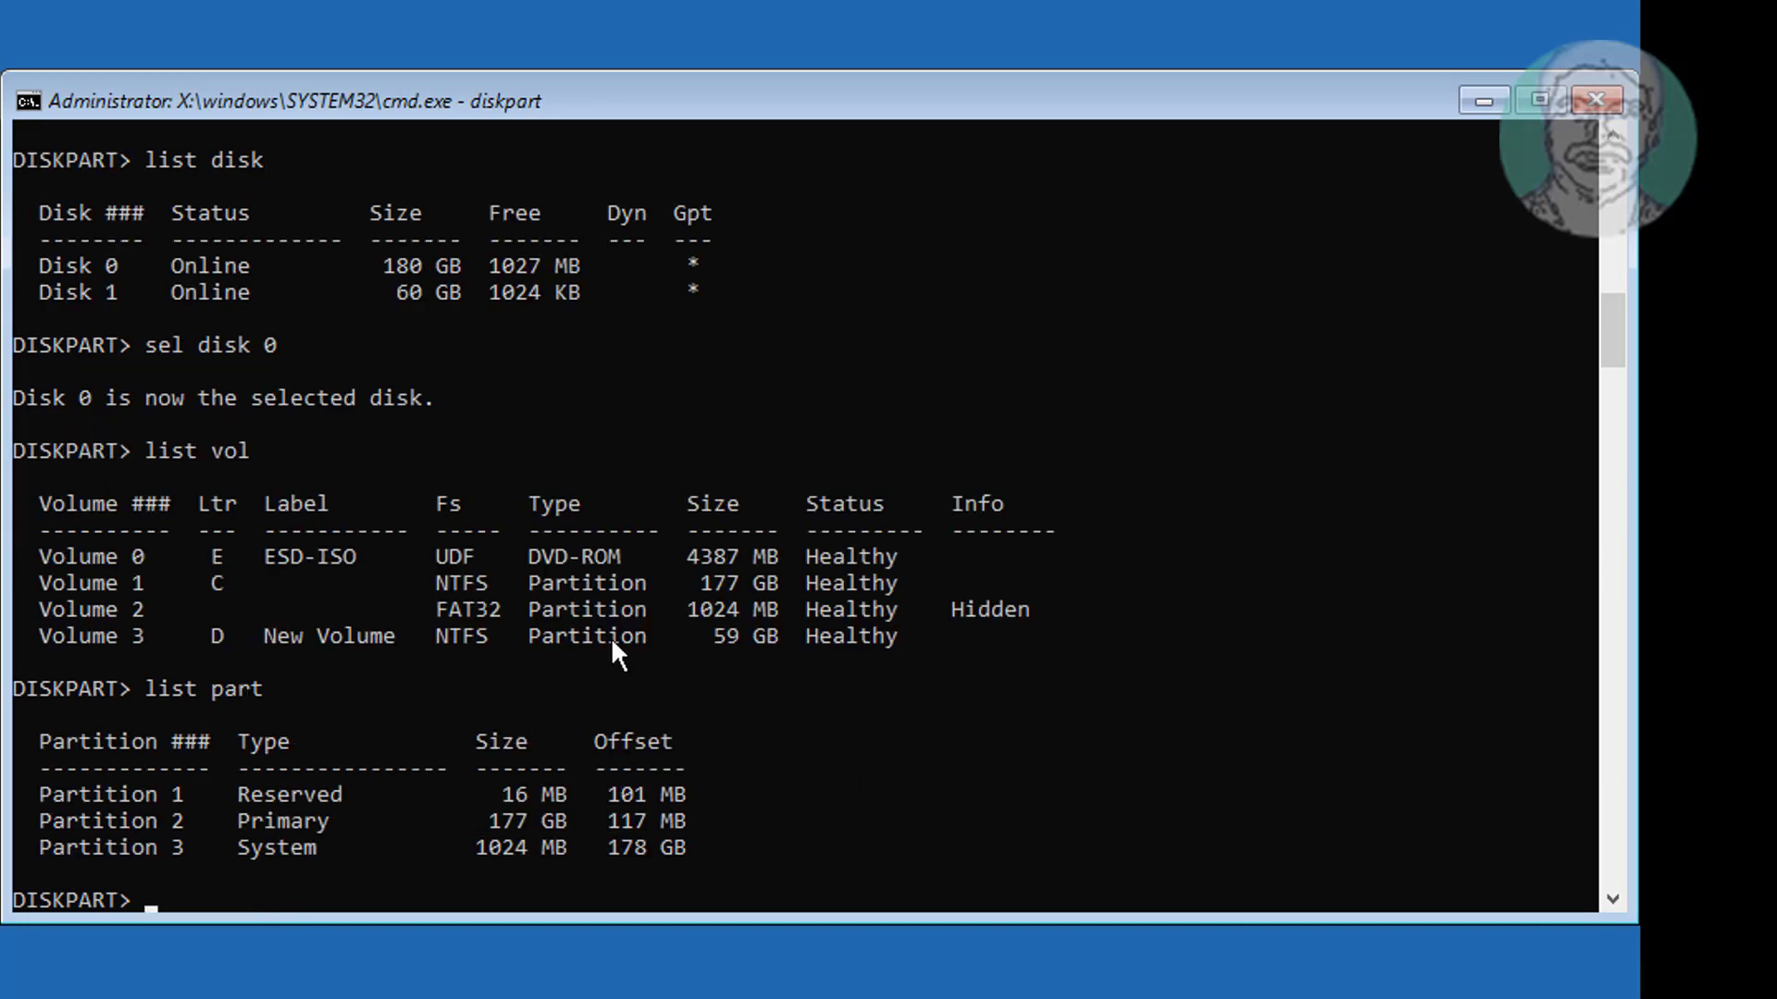
{"action": "left_click_drag", "start_coordinate": [745, 610], "coordinate": [725, 607]}
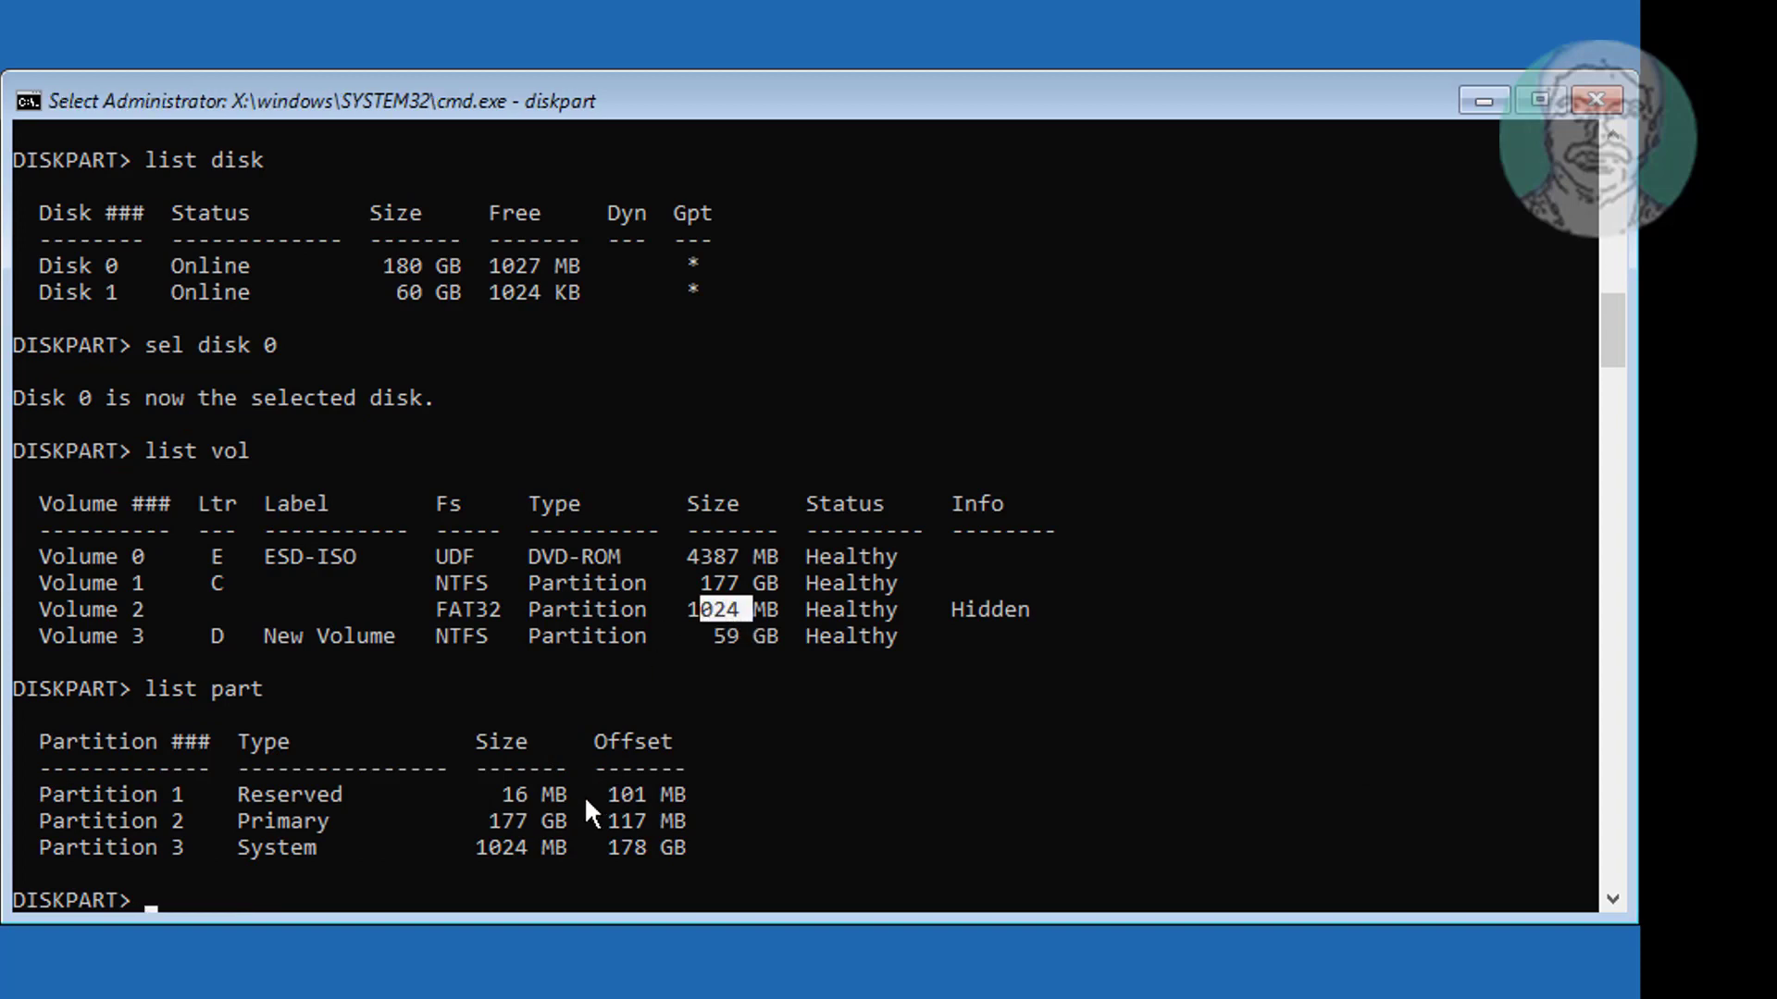
{"action": "left_click_drag", "start_coordinate": [562, 847], "coordinate": [483, 851]}
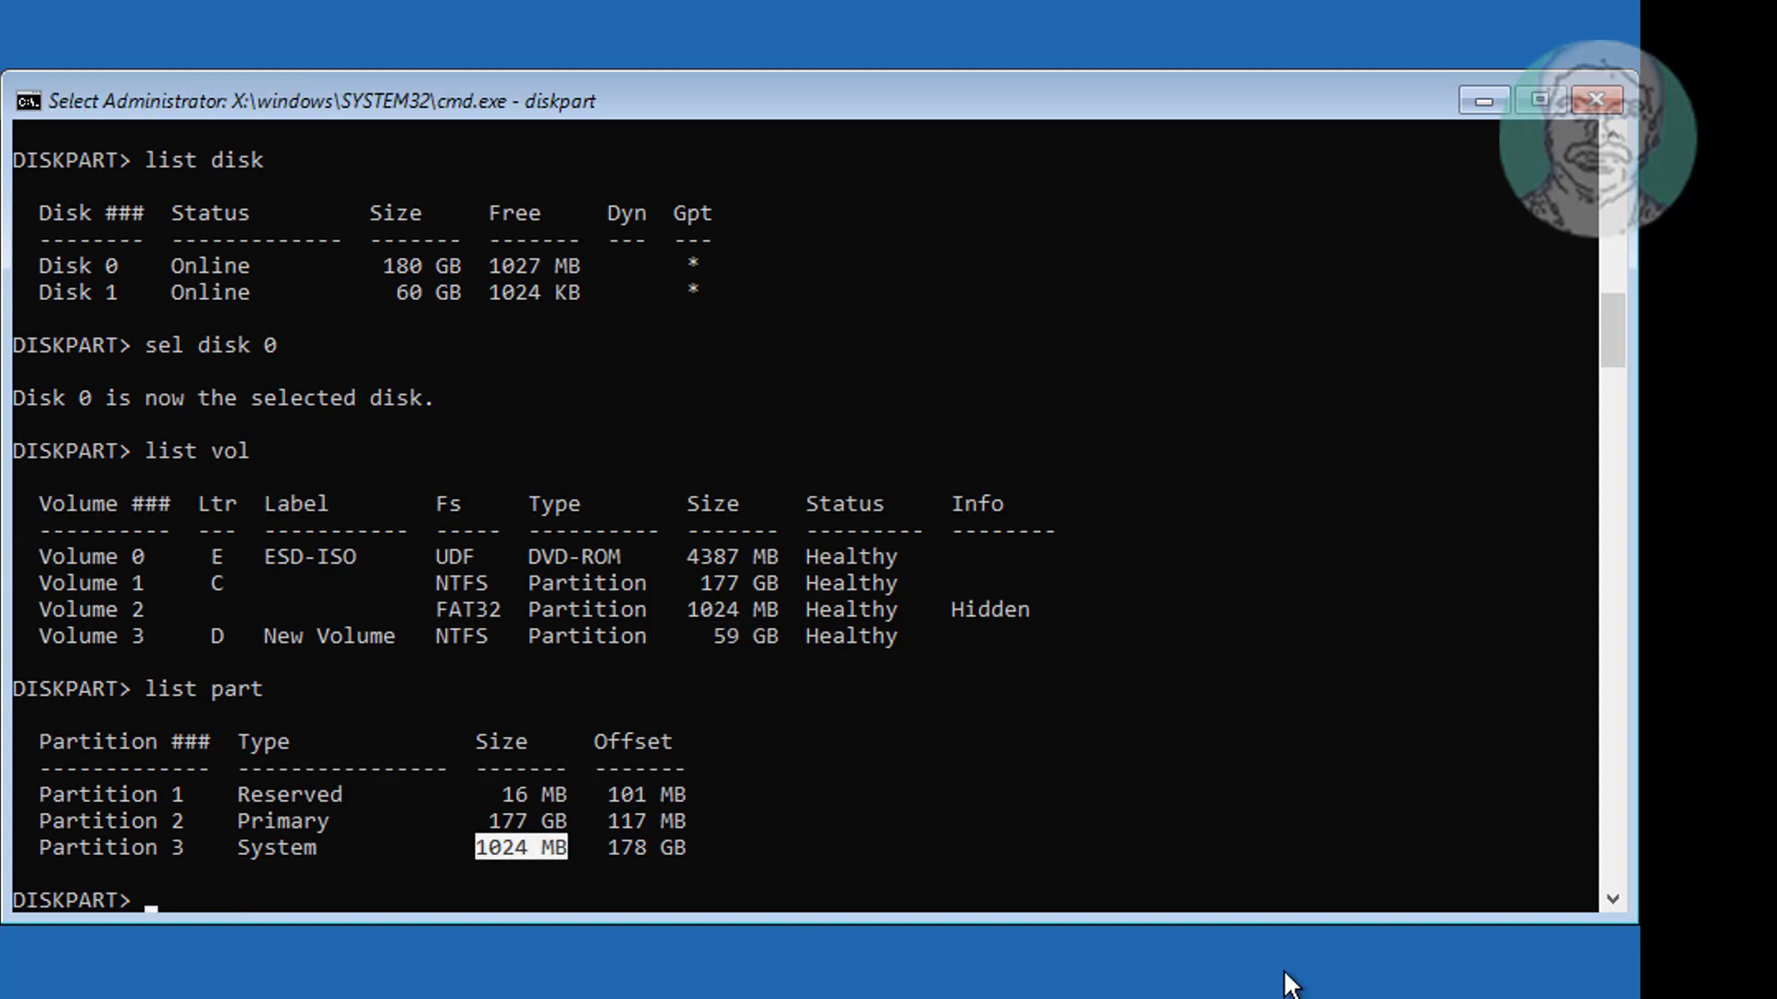
{"action": "type", "text": "sel part 3"}
Select Partition 3 and assign it drive letter V.
{"action": "key", "text": "Return"}
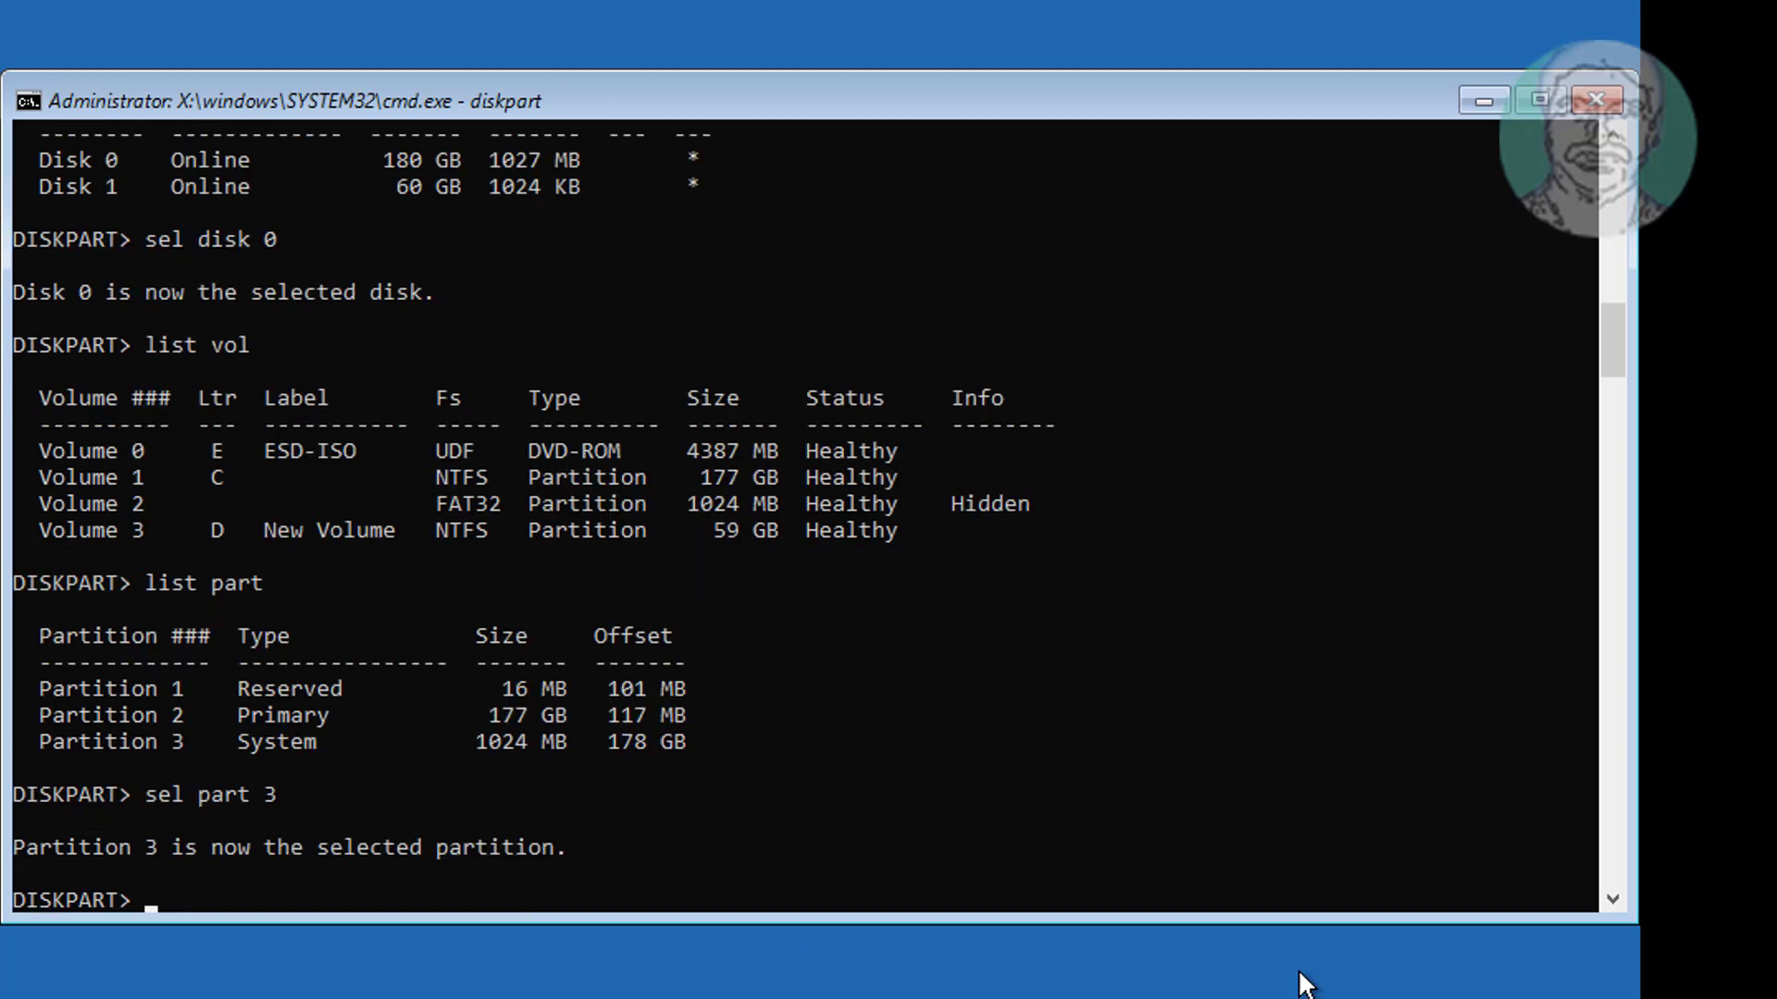
{"action": "type", "text": "assign letter=v"}
{"action": "key", "text": "Return"}
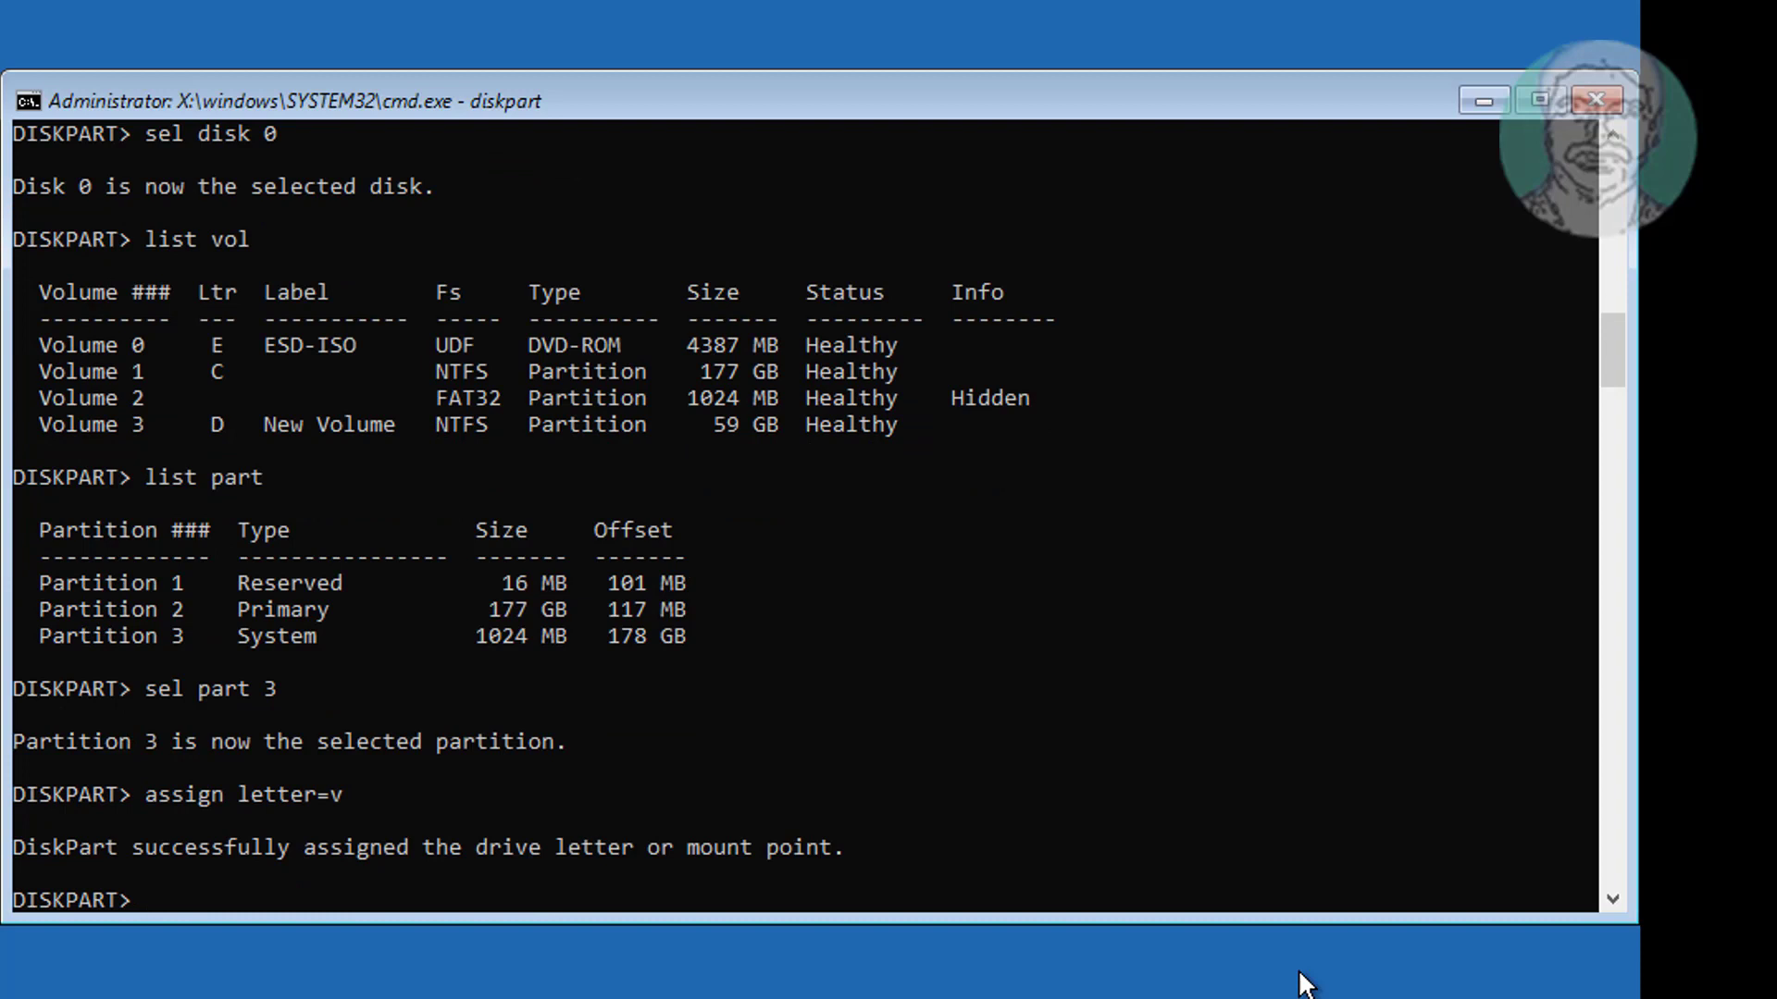
{"action": "type", "text": "exit"}
Exit DiskPart and run bcdboot c:\windows /s v: /f uefi, confirming 'Boot files successfully created.'.
{"action": "key", "text": "Return"}
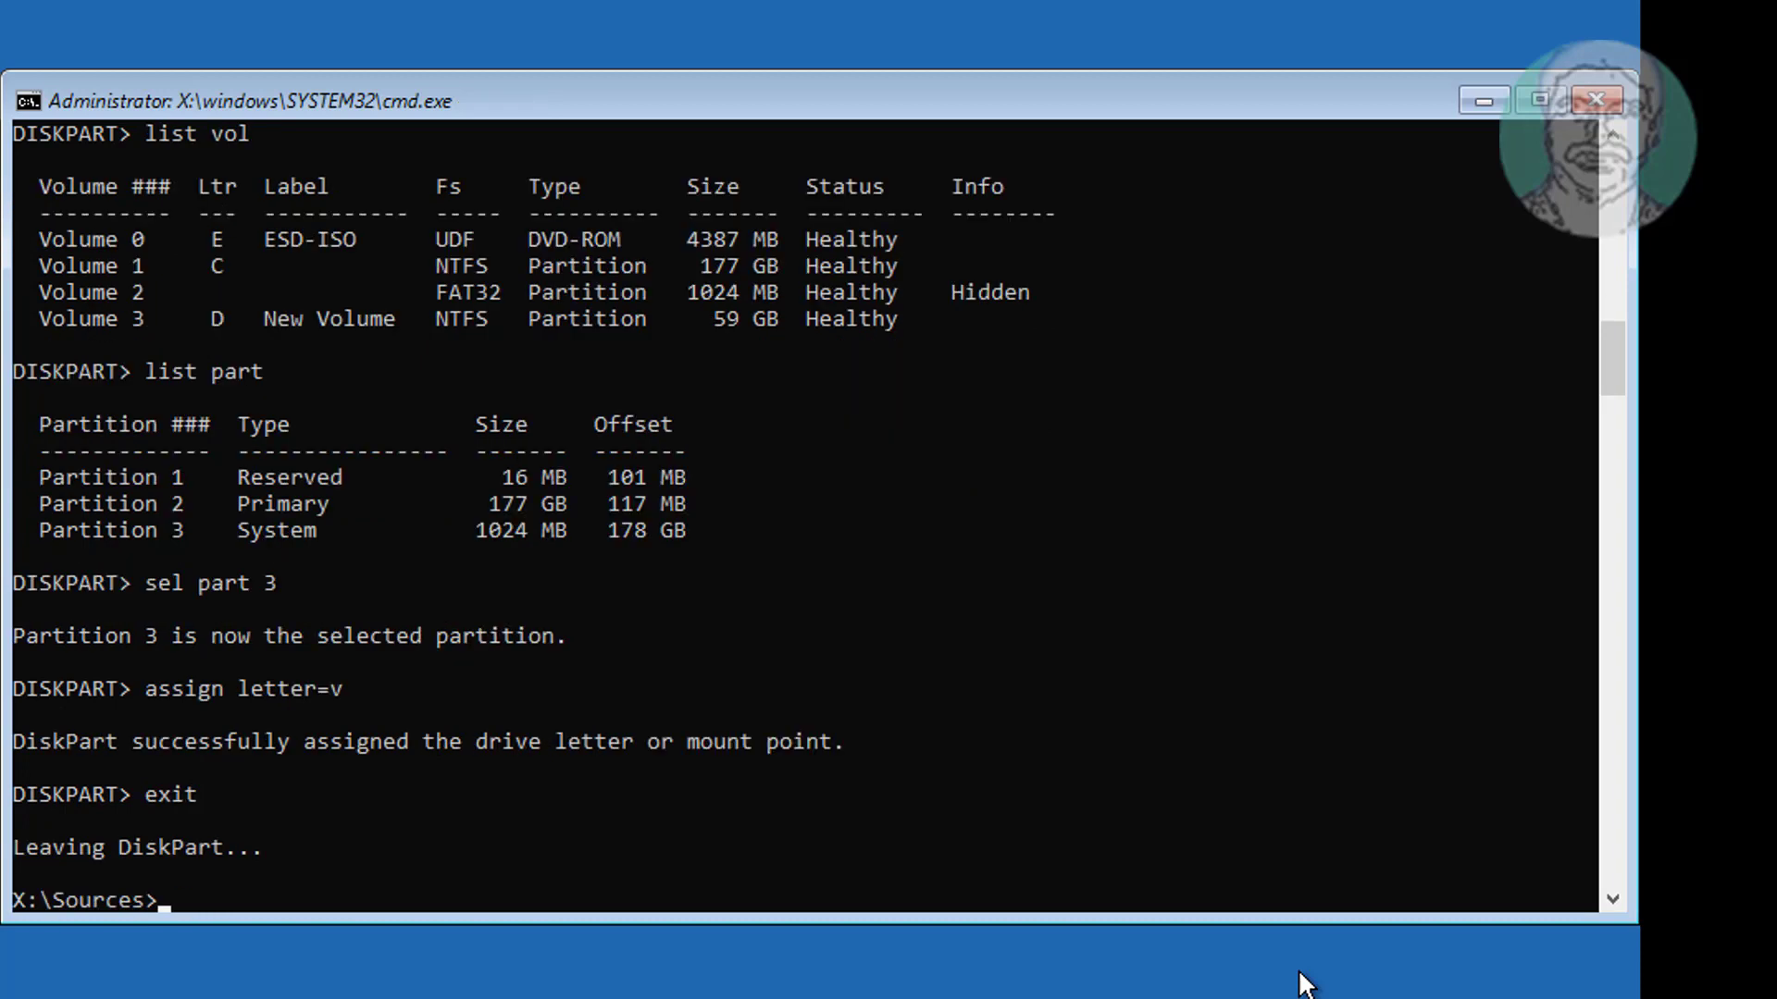
{"action": "type", "text": "bcd"}
{"action": "type", "text": "boot"}
{"action": "type", "text": " c:"}
{"action": "scroll", "coordinate": [415, 785], "scroll_direction": "up", "scroll_amount": 5}
{"action": "scroll", "coordinate": [415, 786], "scroll_direction": "up", "scroll_amount": 2}
{"action": "scroll", "coordinate": [415, 786], "scroll_direction": "up", "scroll_amount": 4}
{"action": "scroll", "coordinate": [417, 785], "scroll_direction": "up", "scroll_amount": 3}
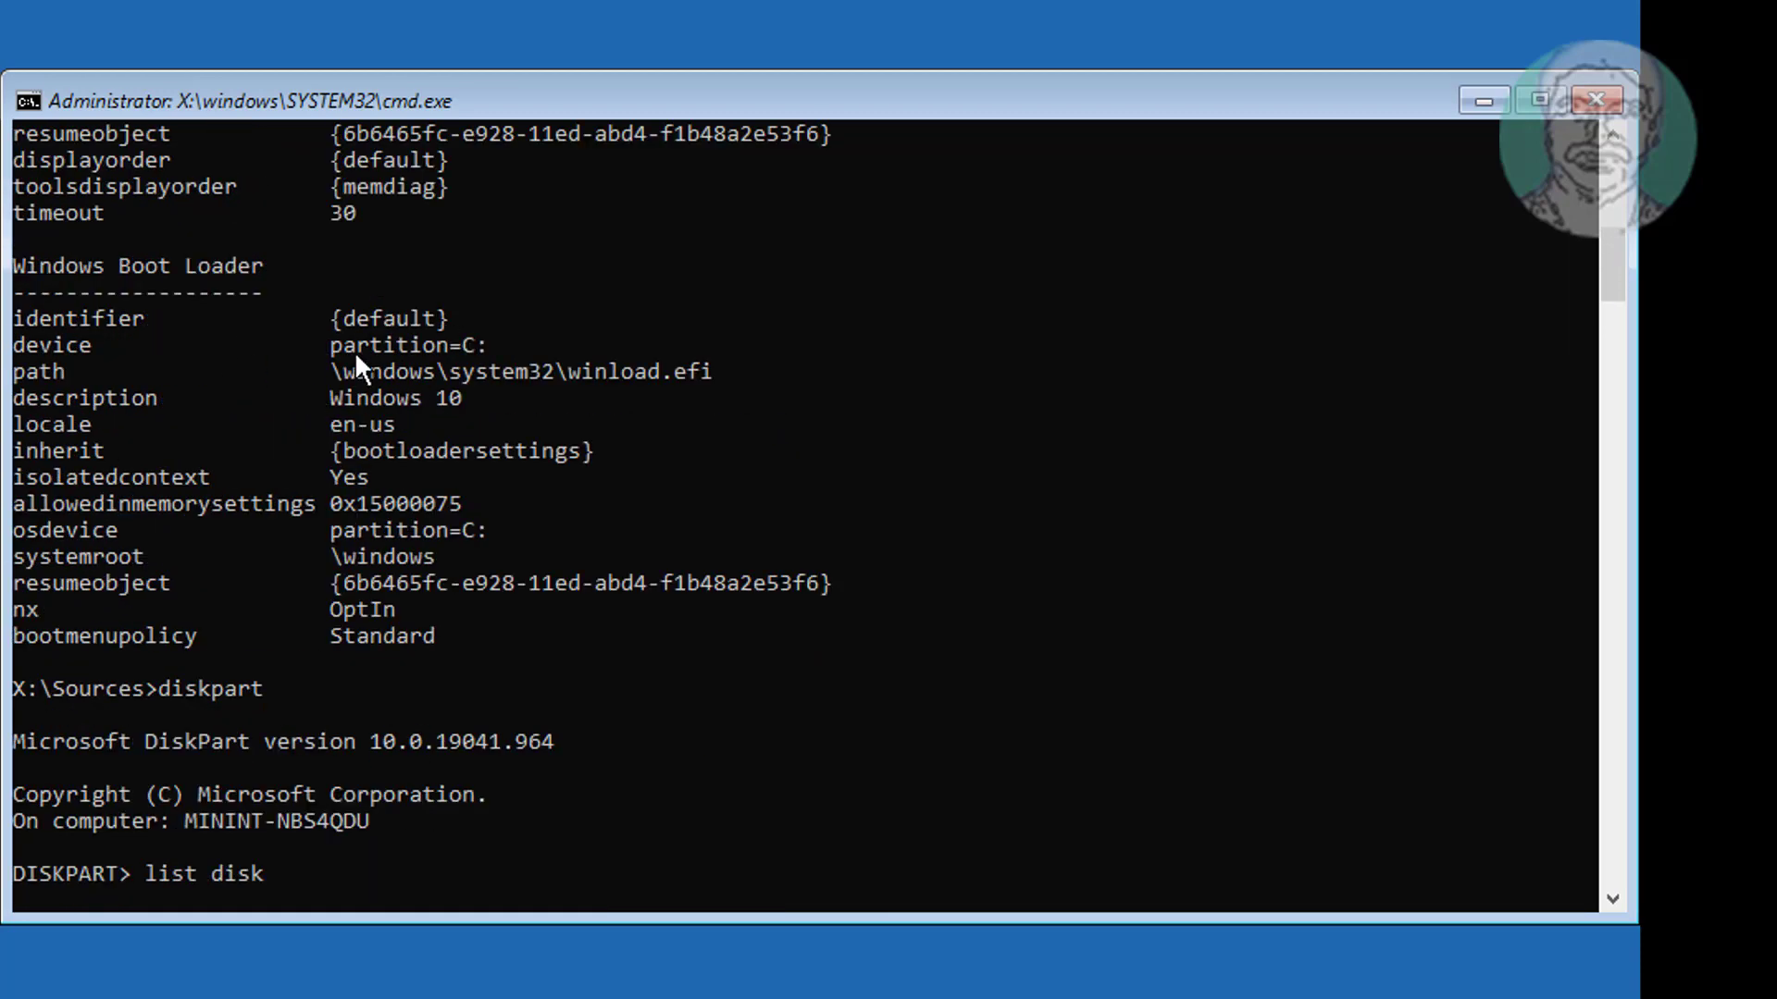
{"action": "scroll", "coordinate": [539, 611], "scroll_direction": "down", "scroll_amount": 4}
{"action": "scroll", "coordinate": [607, 754], "scroll_direction": "down", "scroll_amount": 3}
{"action": "scroll", "coordinate": [543, 733], "scroll_direction": "down", "scroll_amount": 3}
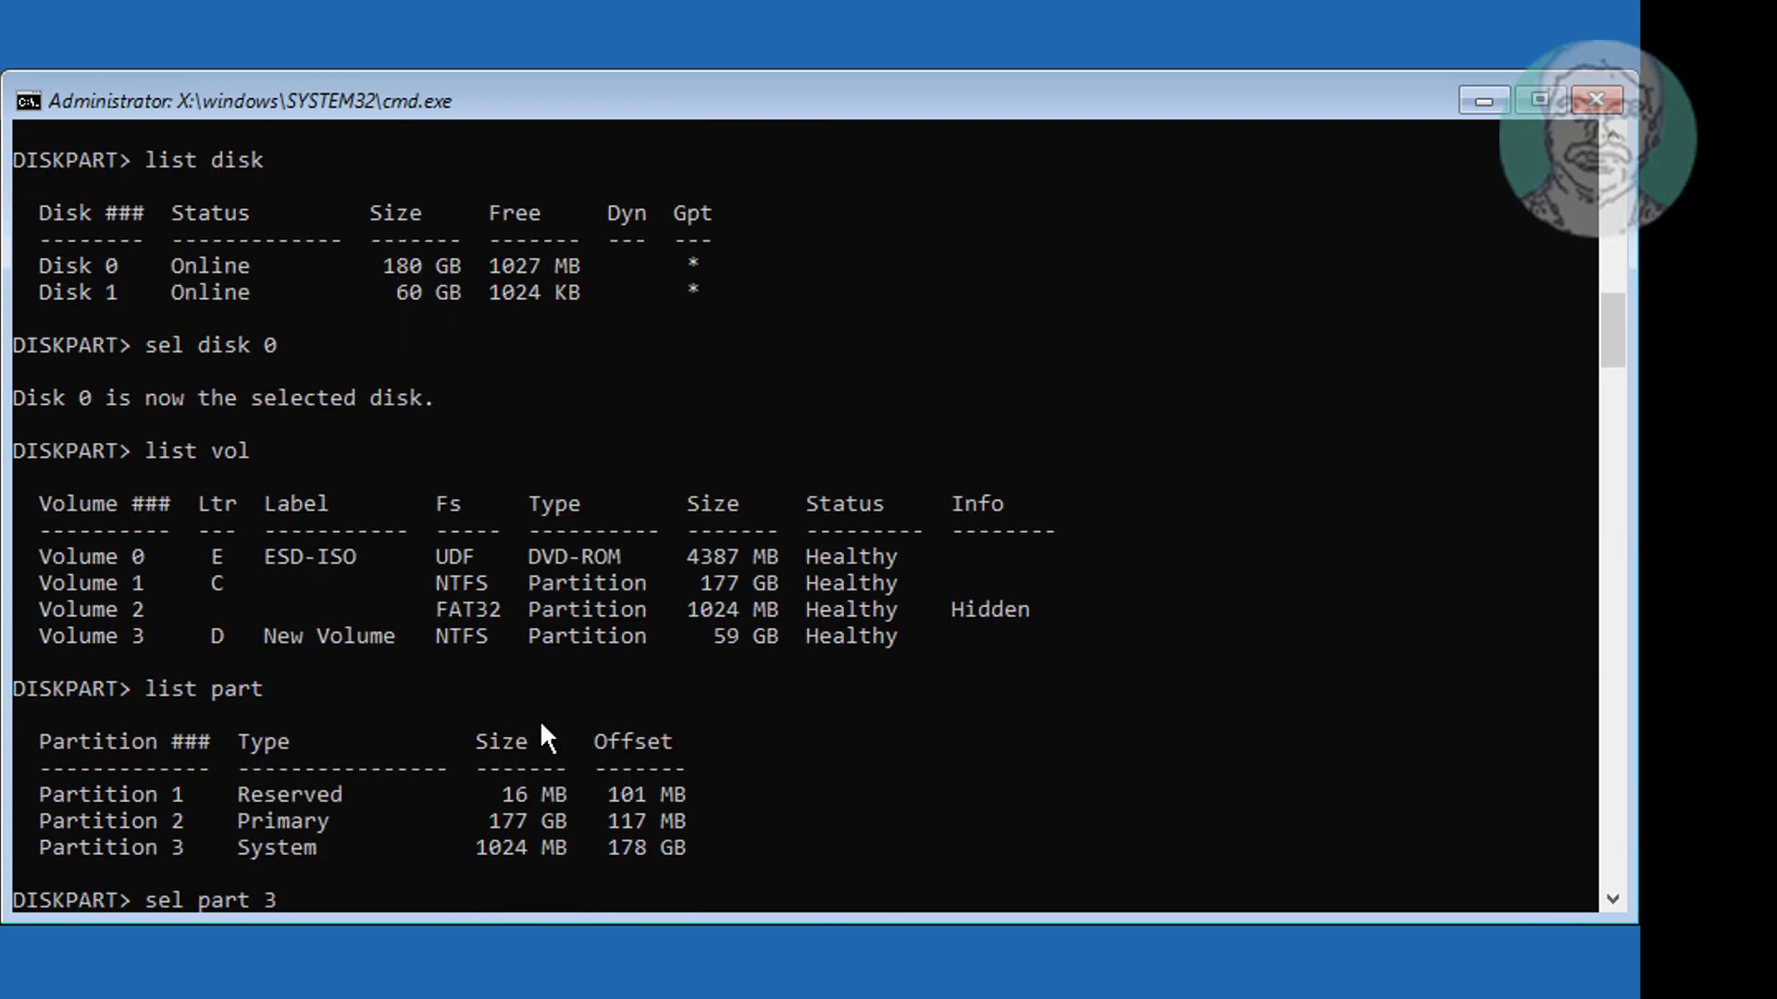
{"action": "scroll", "coordinate": [540, 739], "scroll_direction": "down", "scroll_amount": 1}
{"action": "scroll", "coordinate": [542, 722], "scroll_direction": "down", "scroll_amount": 3}
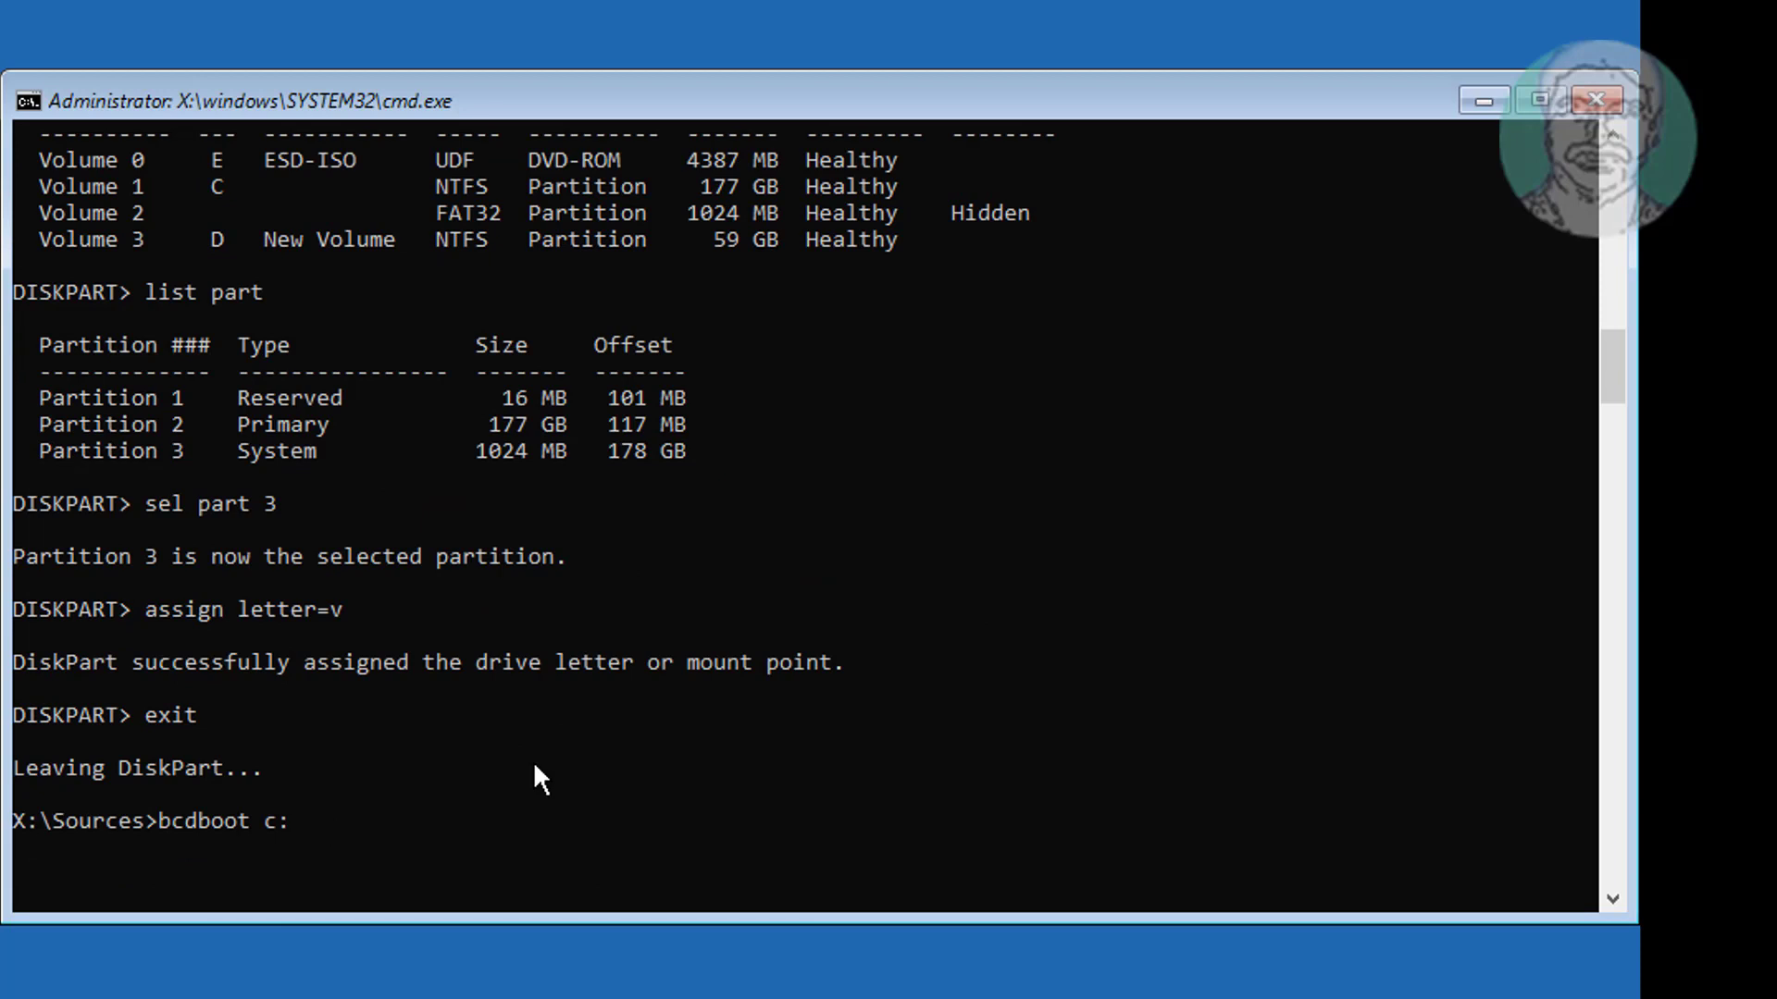
{"action": "type", "text": "\\windows /s "}
{"action": "type", "text": "v:"}
{"action": "type", "text": " /f"}
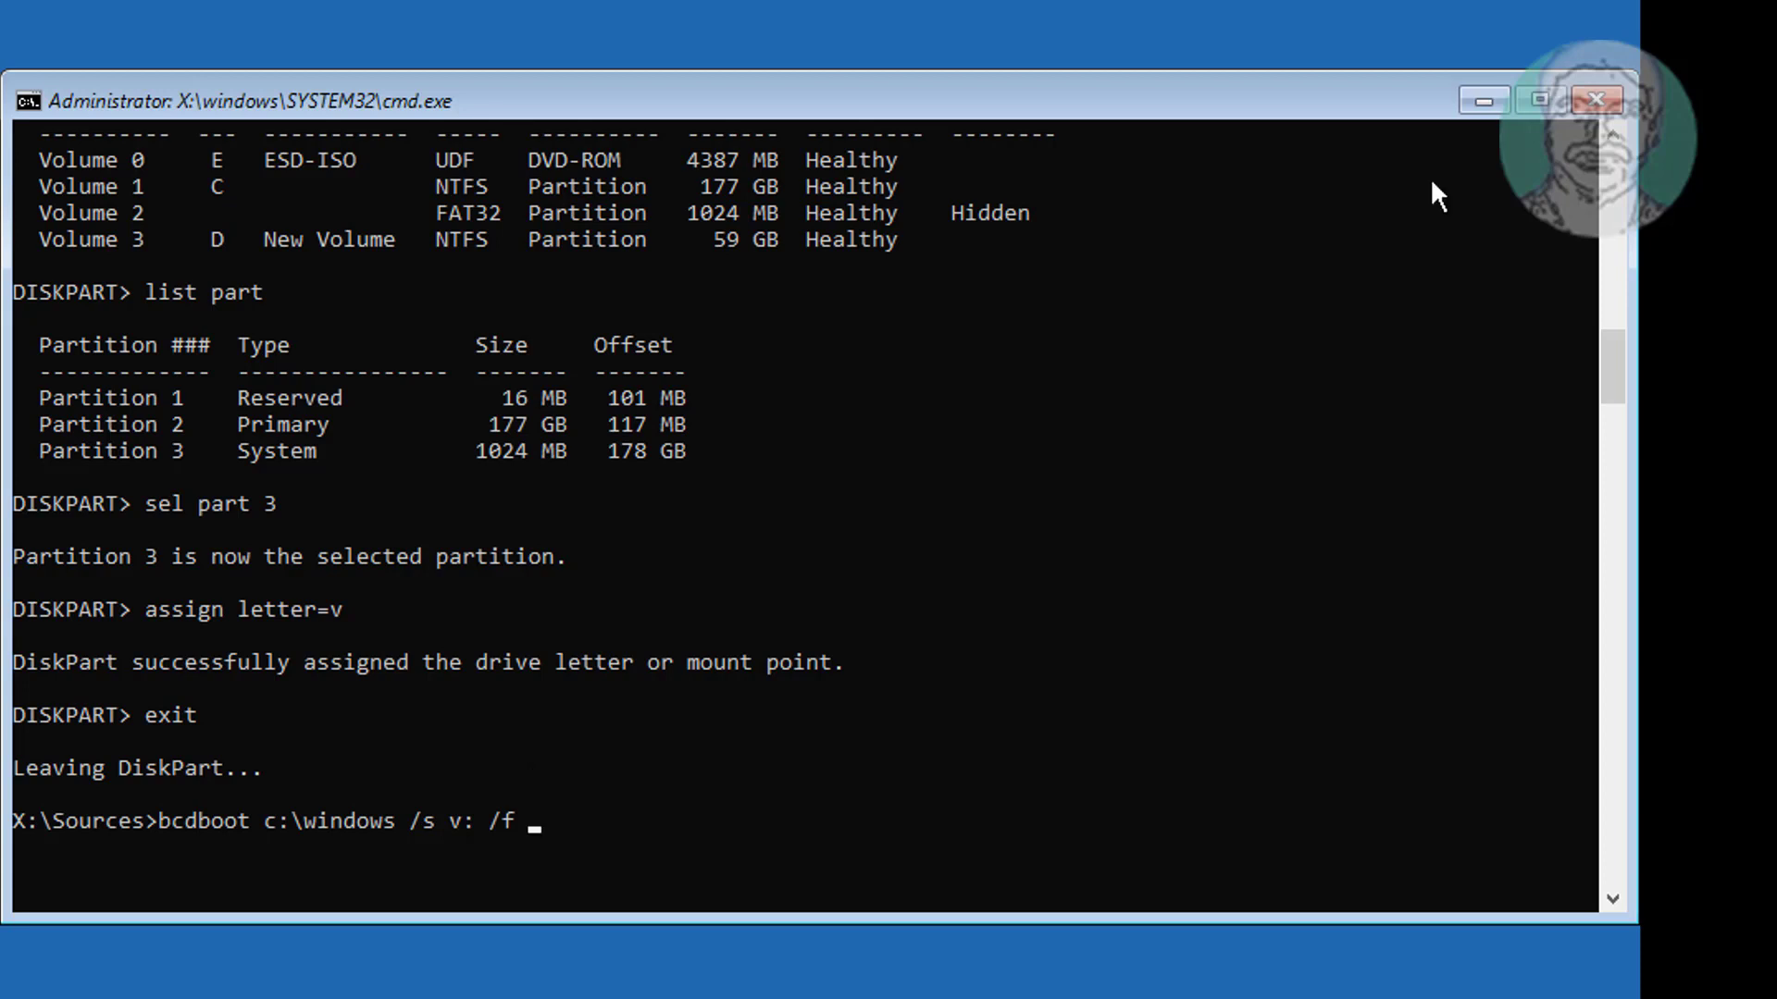
{"action": "type", "text": " uefi"}
{"action": "key", "text": "Return"}
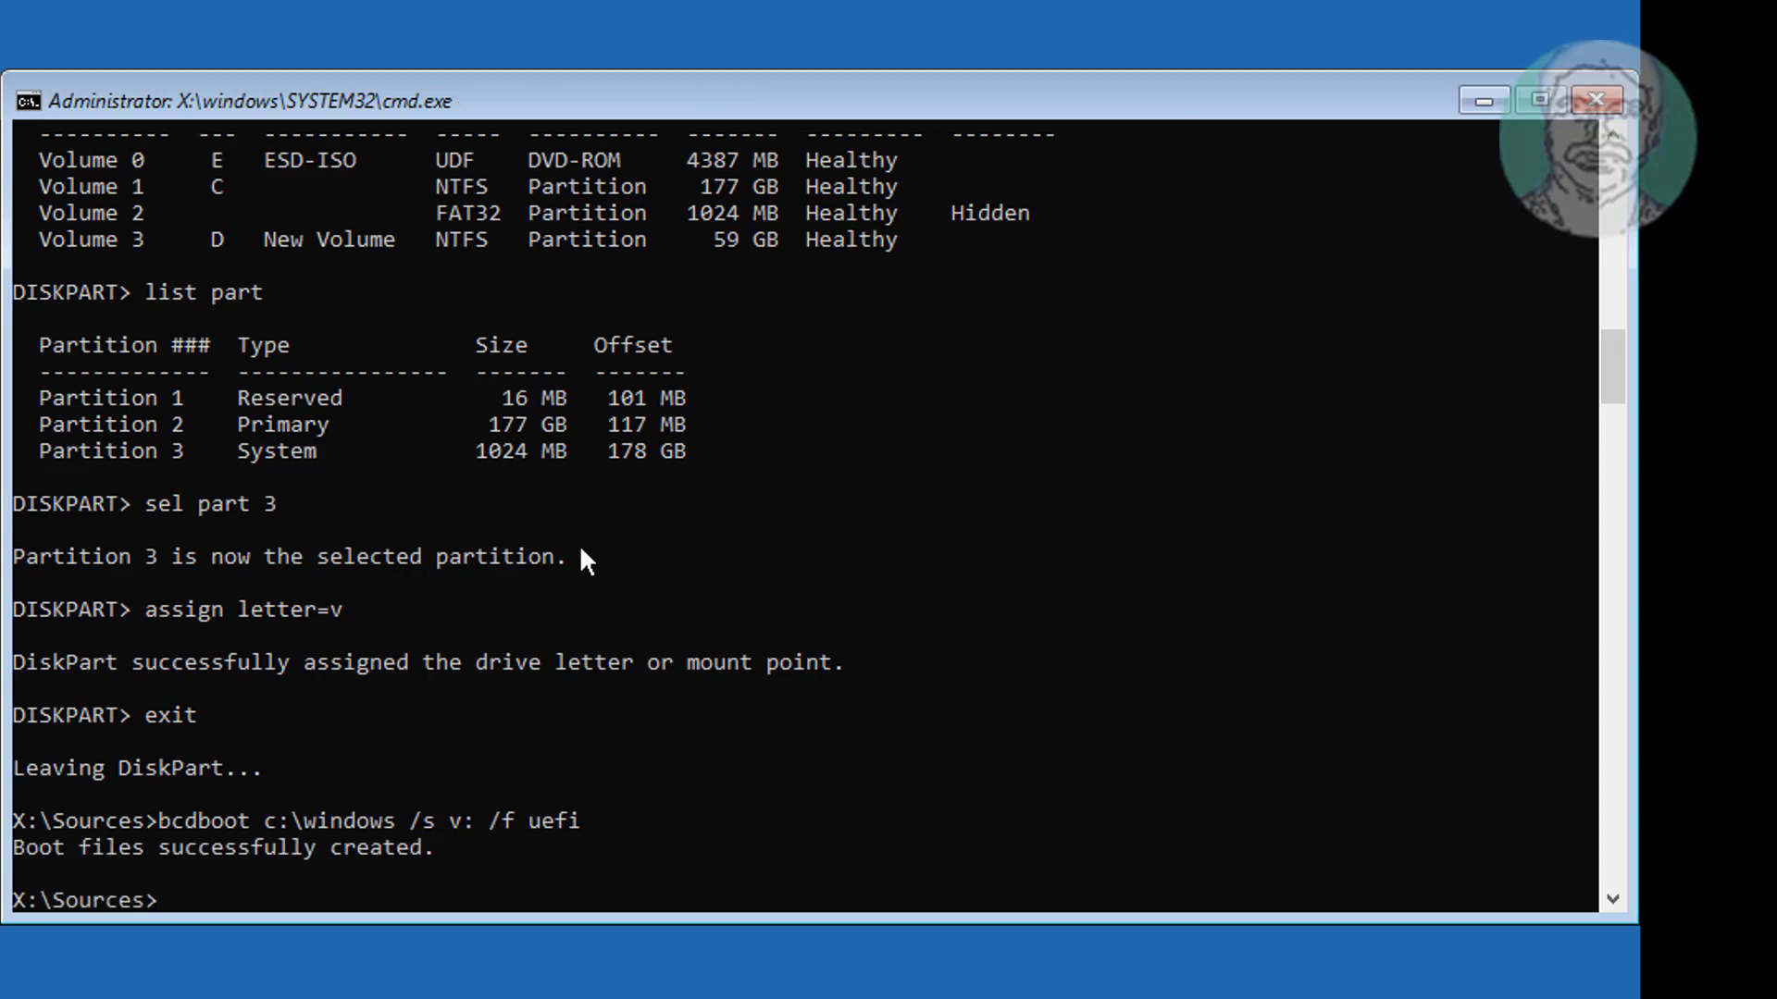
{"action": "left_click_drag", "start_coordinate": [462, 849], "coordinate": [115, 844]}
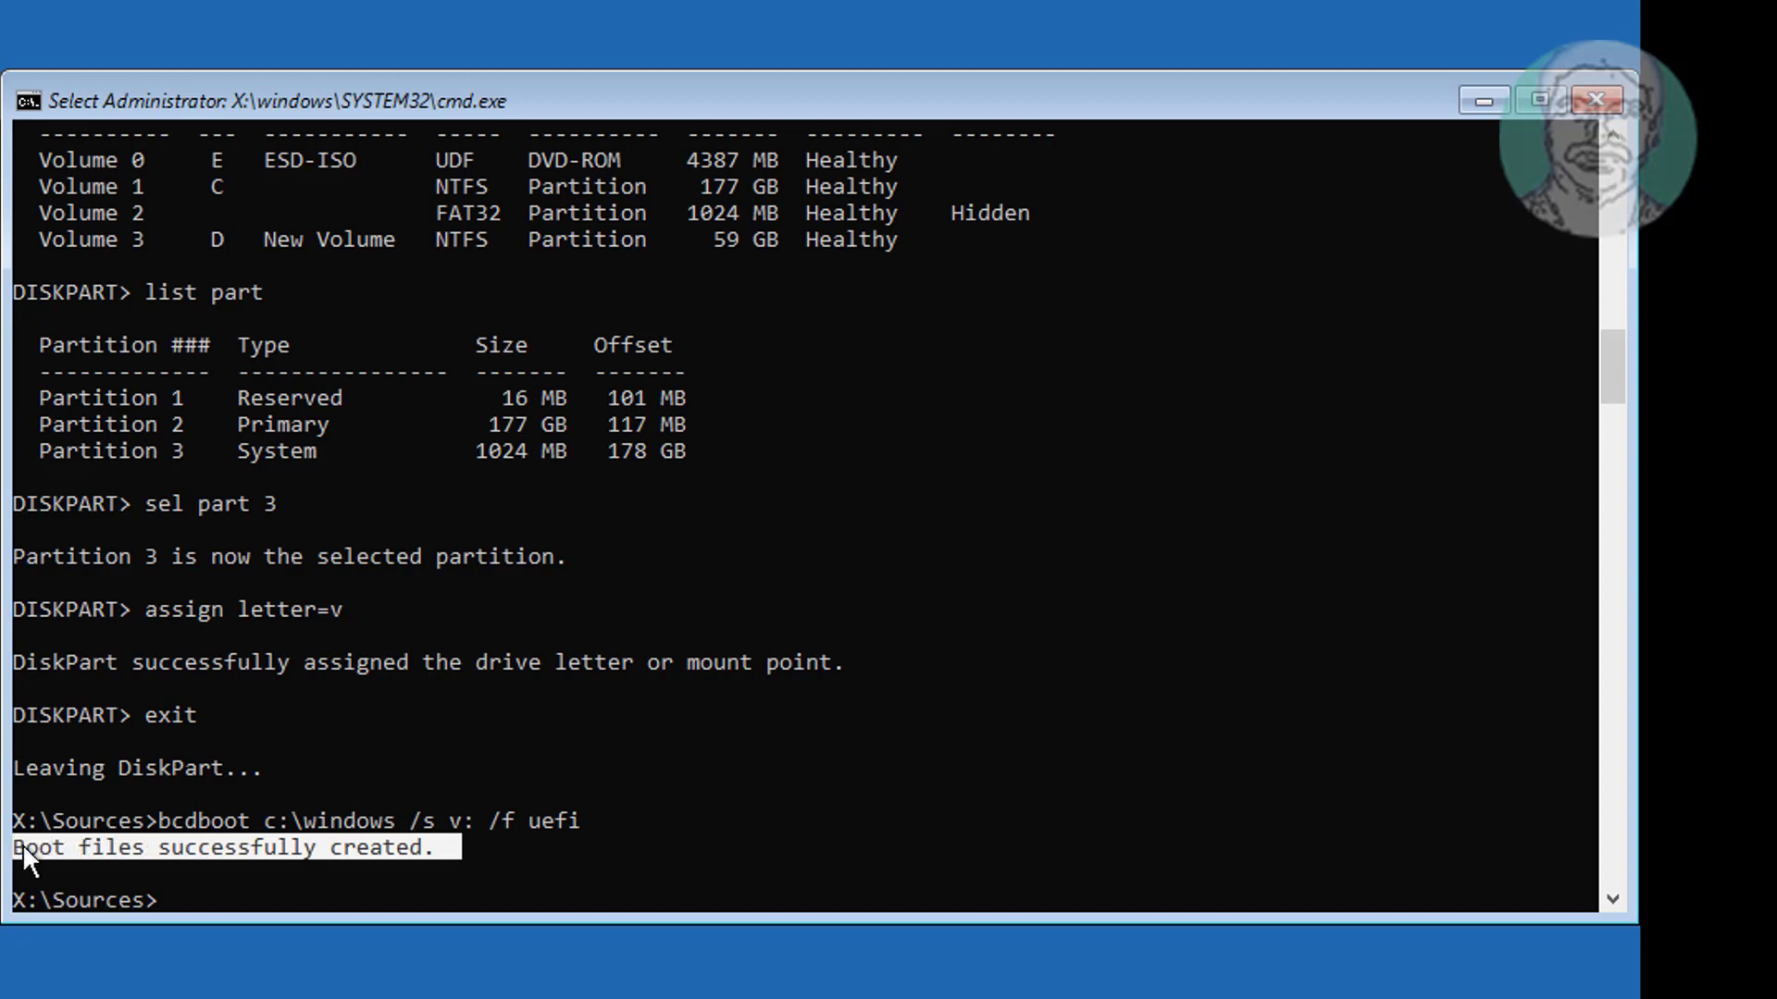
{"action": "type", "text": "exit"}
Exit the command prompt and continue booting into Windows 10.
{"action": "key", "text": "Return"}
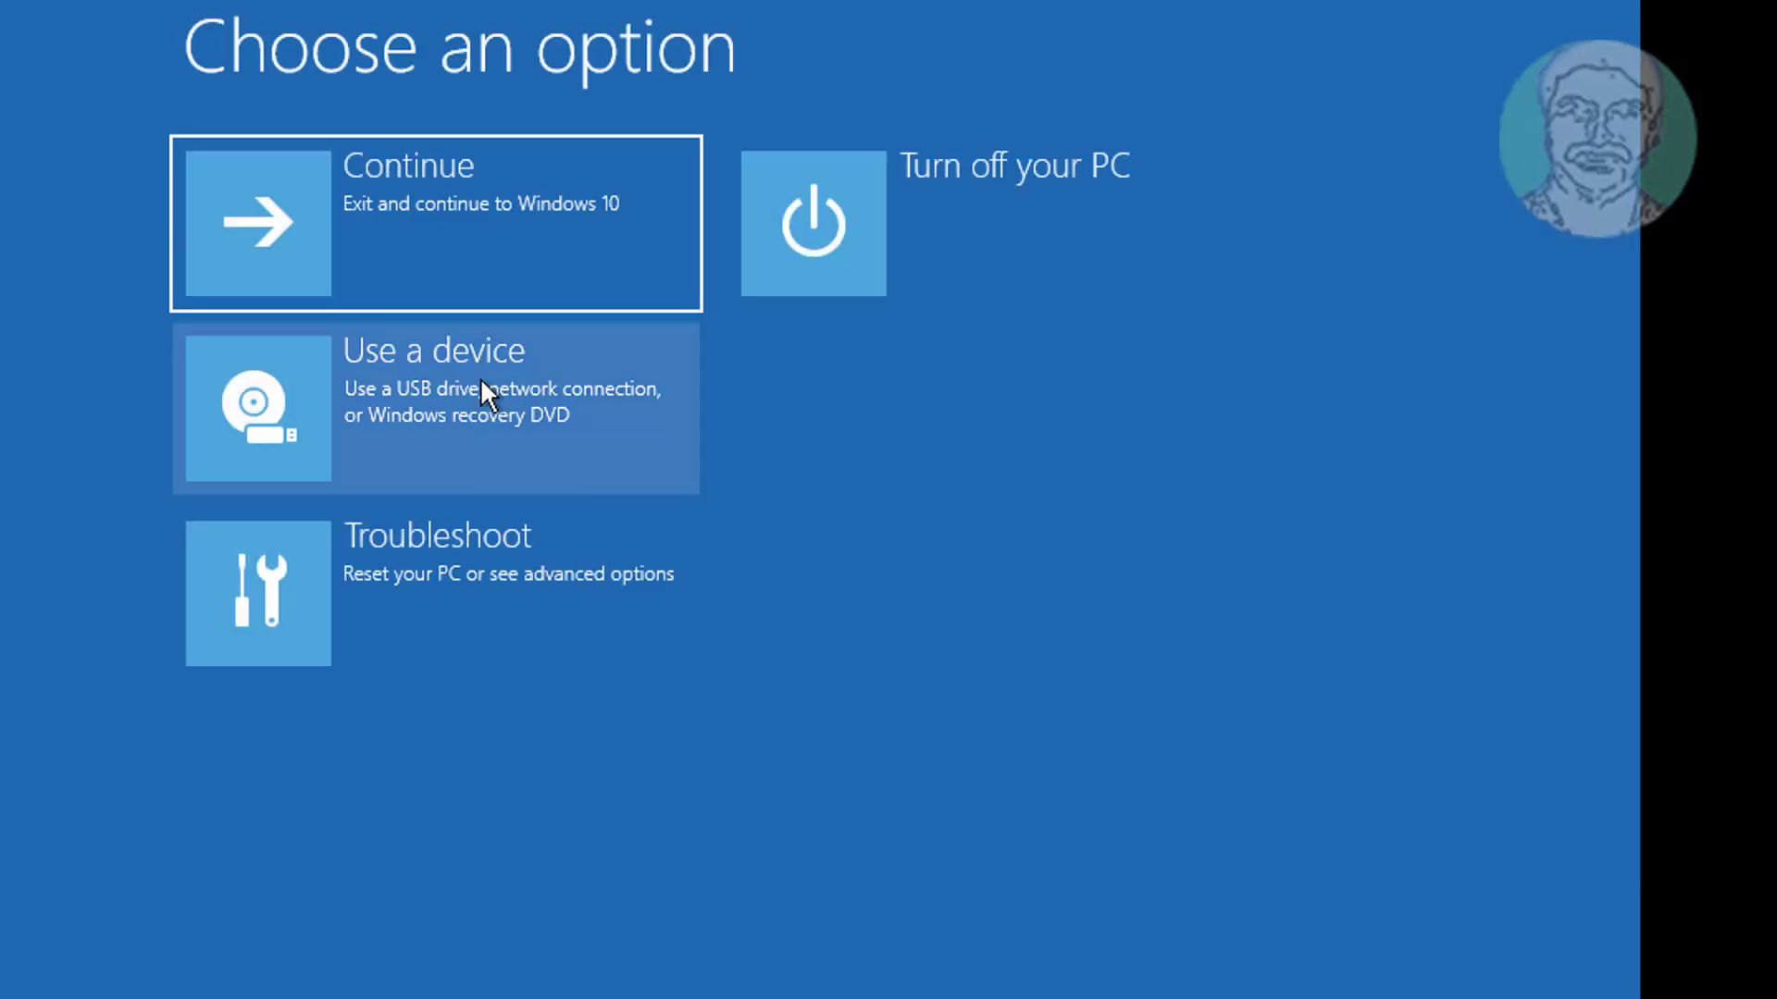
{"action": "left_click", "coordinate": [440, 247]}
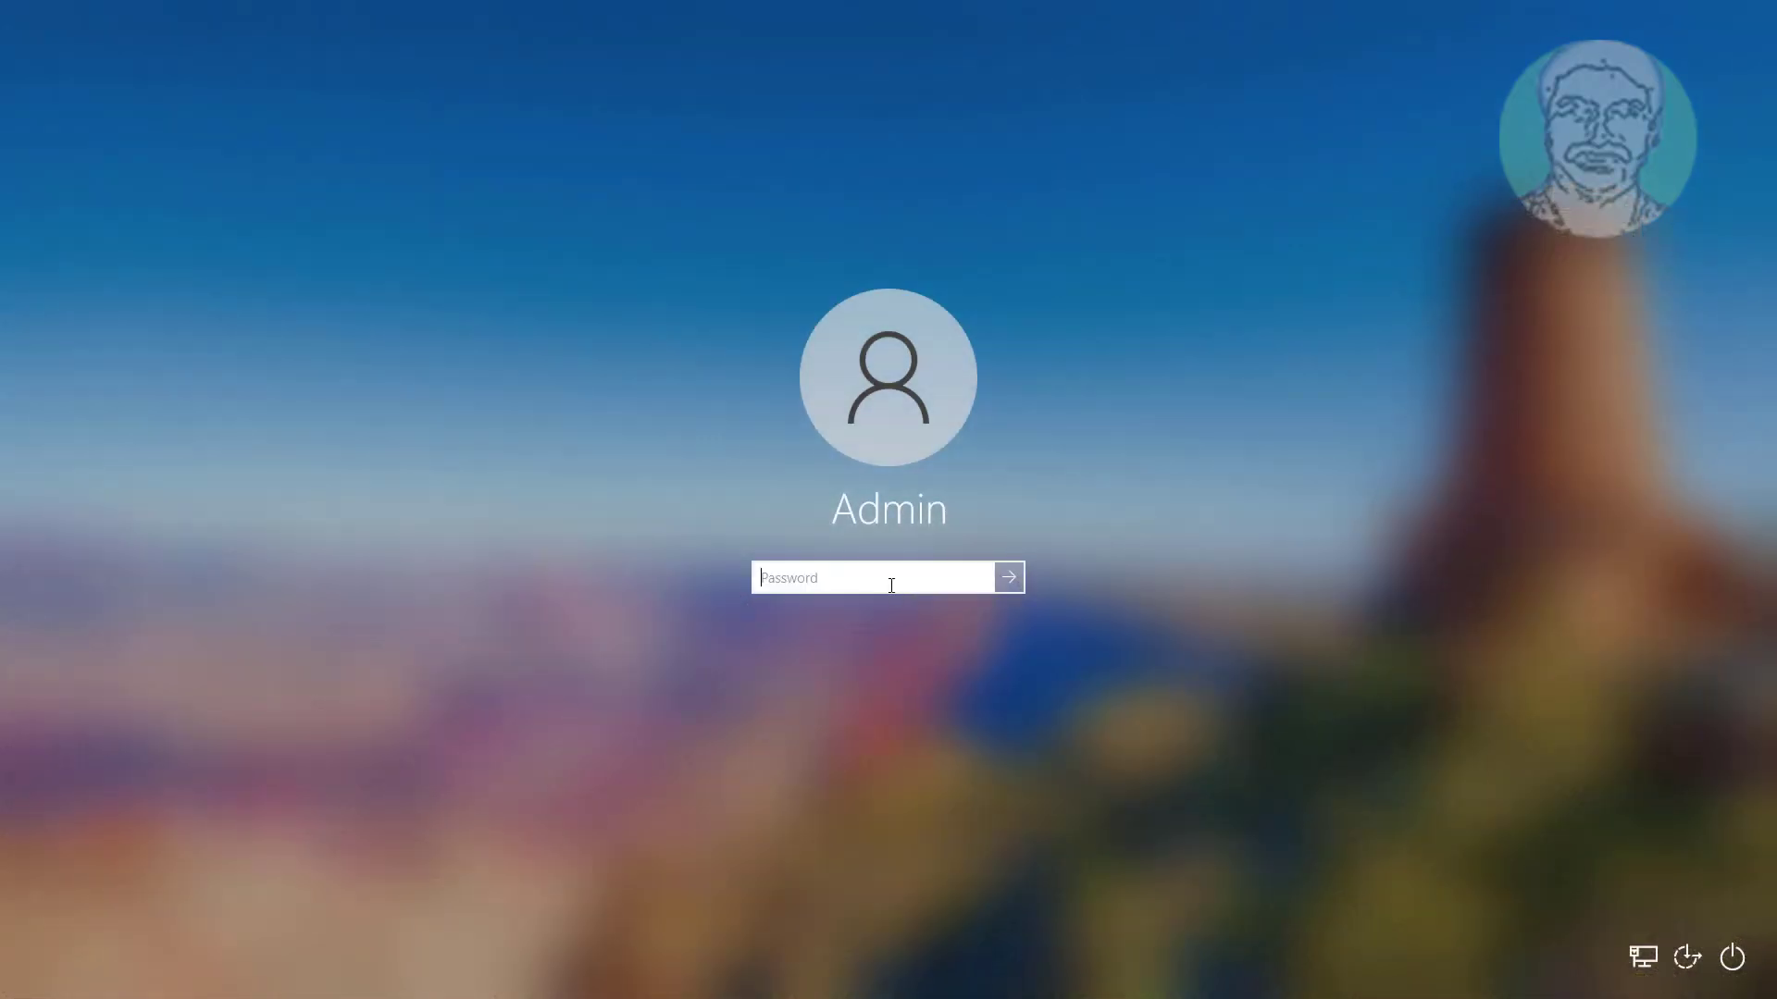
{"action": "type", "text": "********"}
Submit the Admin account password to sign in to the Windows 10 desktop.
{"action": "key", "text": "Return"}
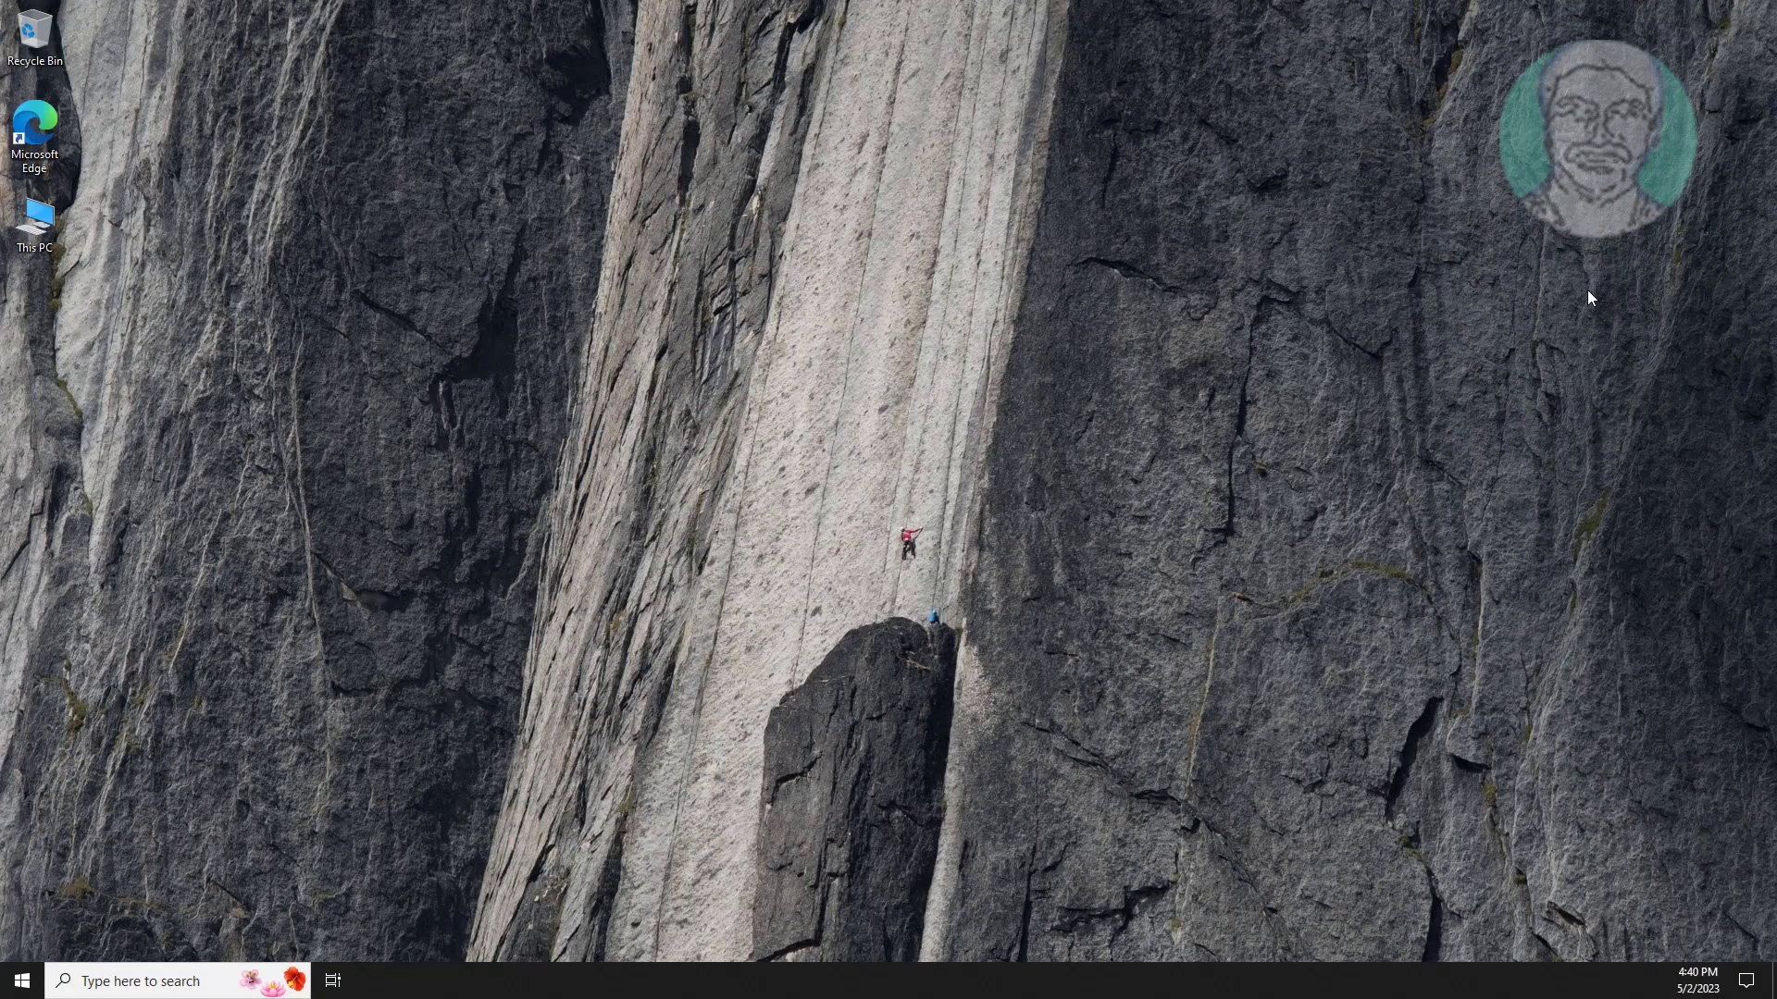